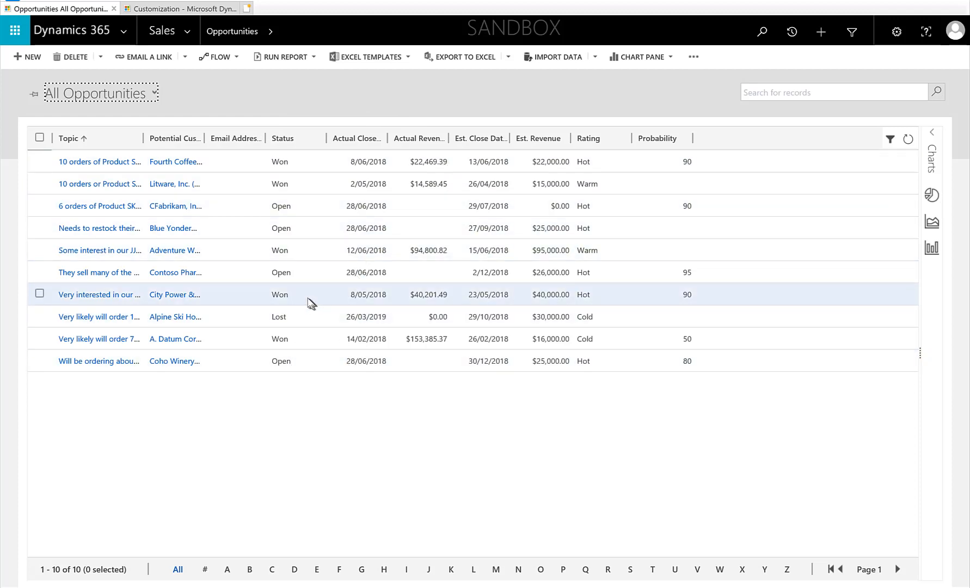
- Open the Opportunities(1) editable grid page from the Sales area navigation
left_click(433, 253)
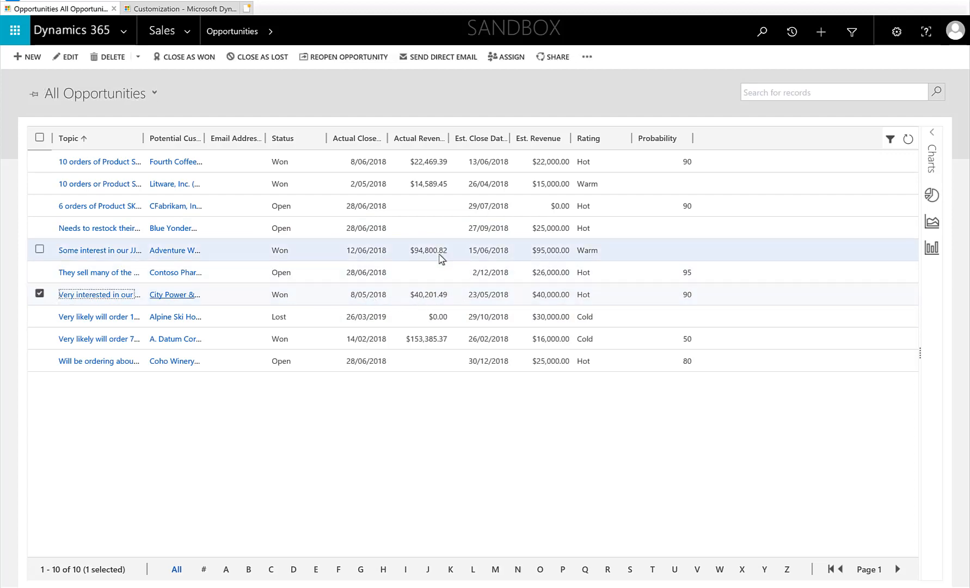
left_click(238, 192)
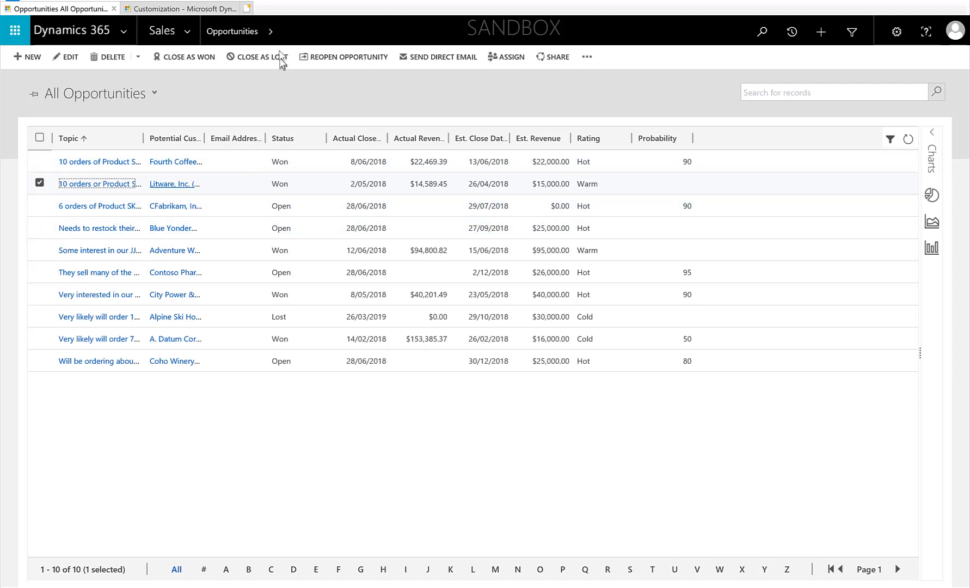
left_click(186, 32)
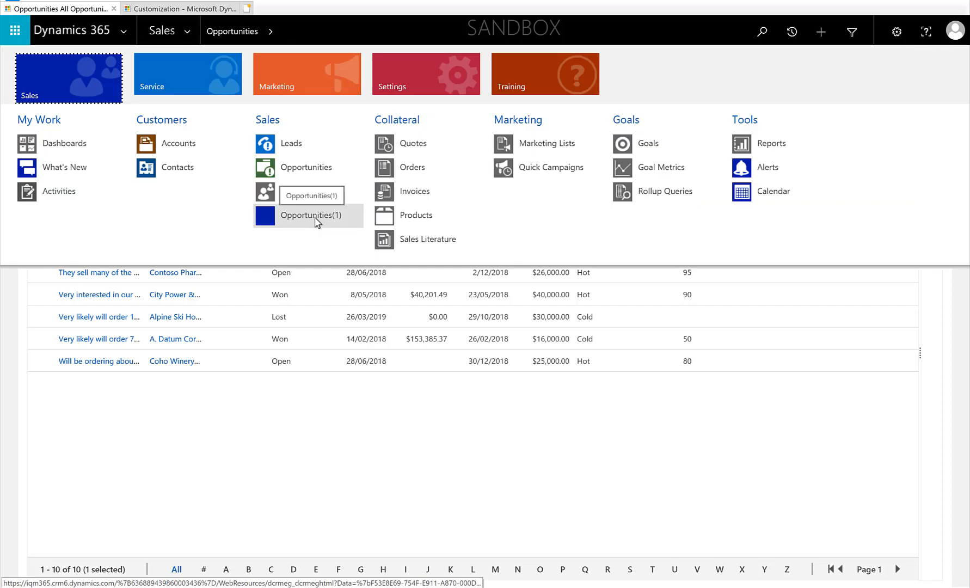
left_click(309, 168)
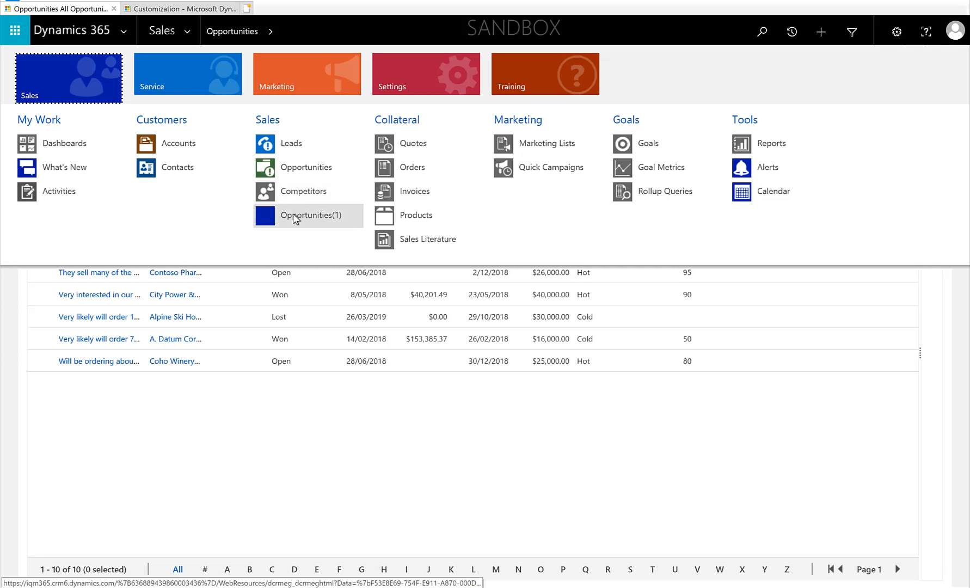
left_click(295, 217)
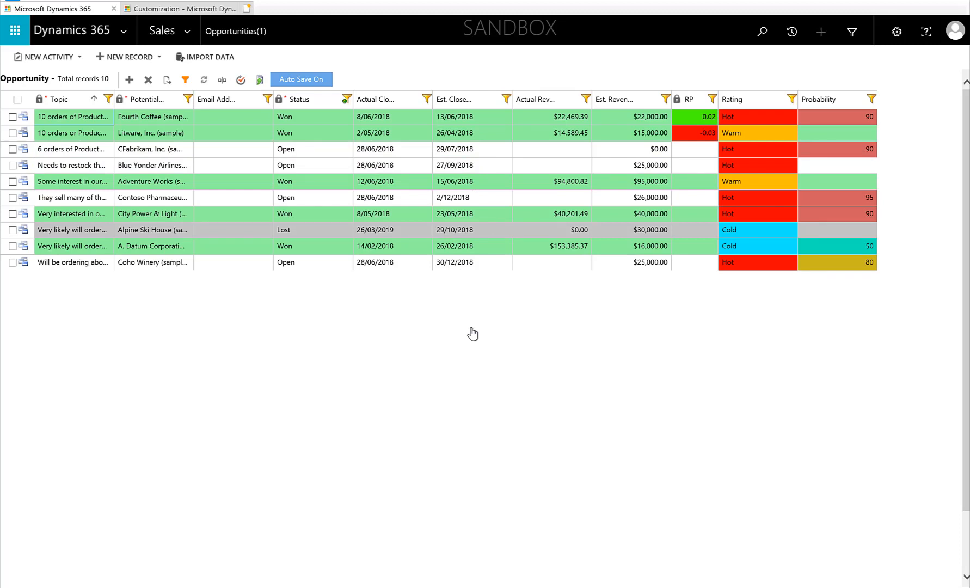
- Enter a contact e-mail and an actual revenue of 20000 on the '6 orders of Product' opportunity row
left_click(221, 151)
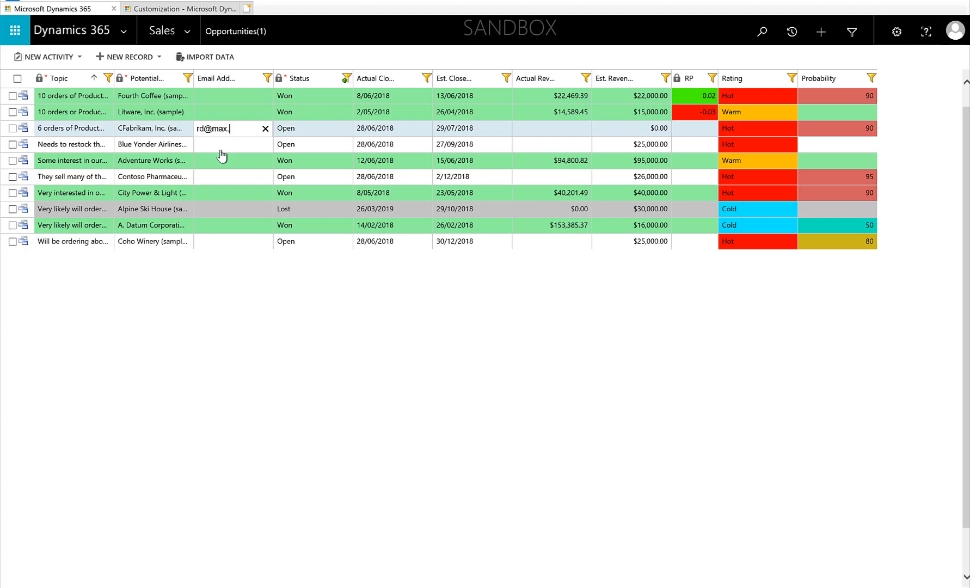
left_click(542, 132)
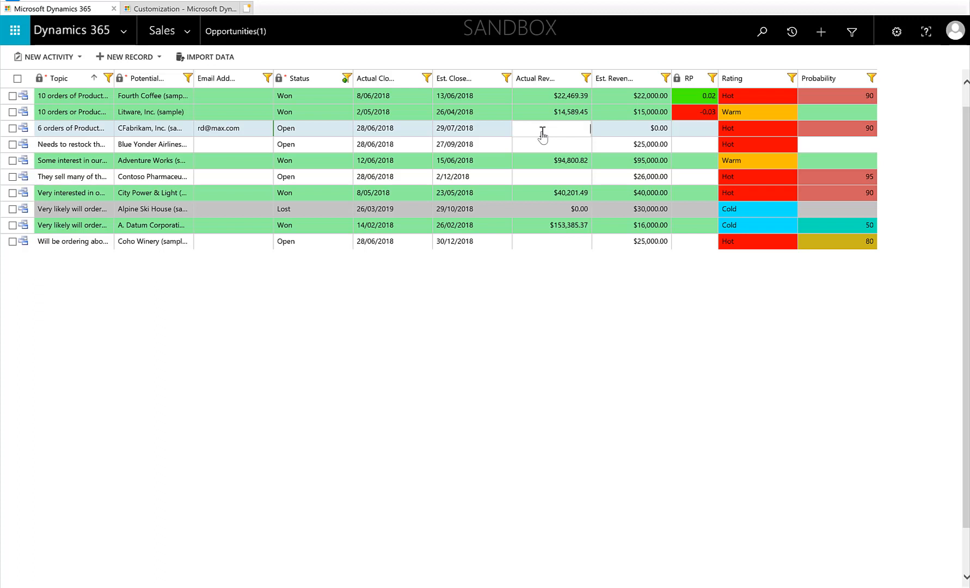
type("20000")
left_click(539, 281)
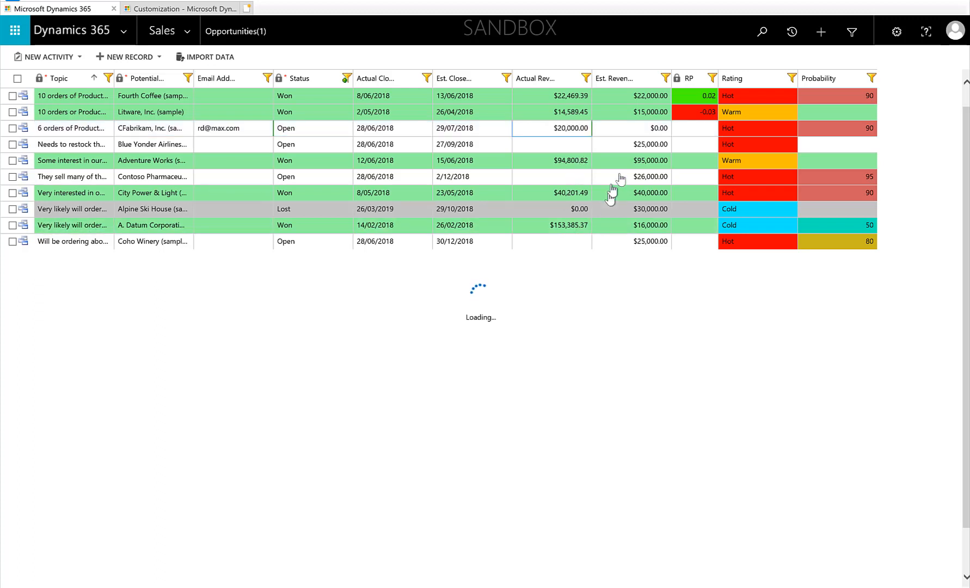
- Set the estimated revenue of the same opportunity to 15,000
left_click(637, 129)
key("BackSpace")
type("1")
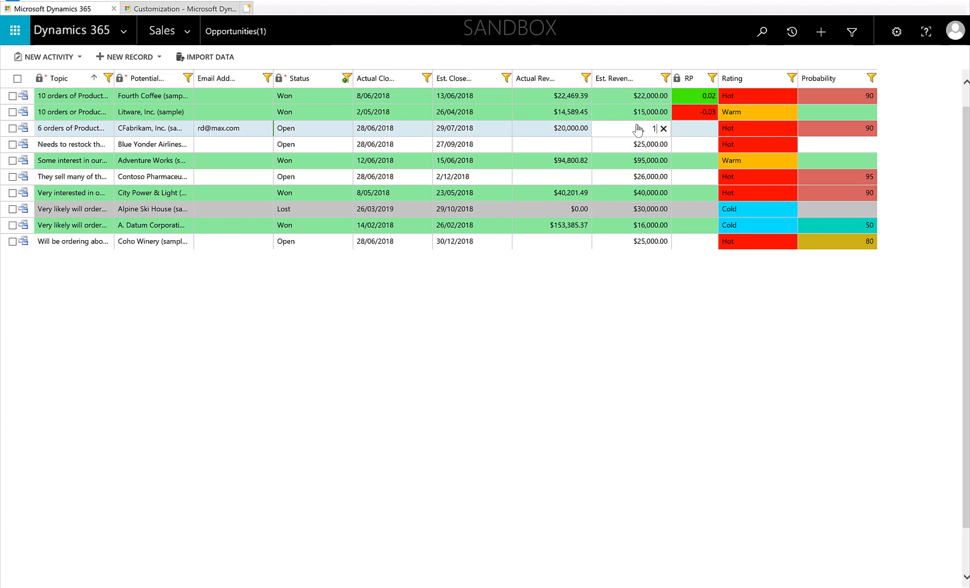
type("5000")
left_click(757, 126)
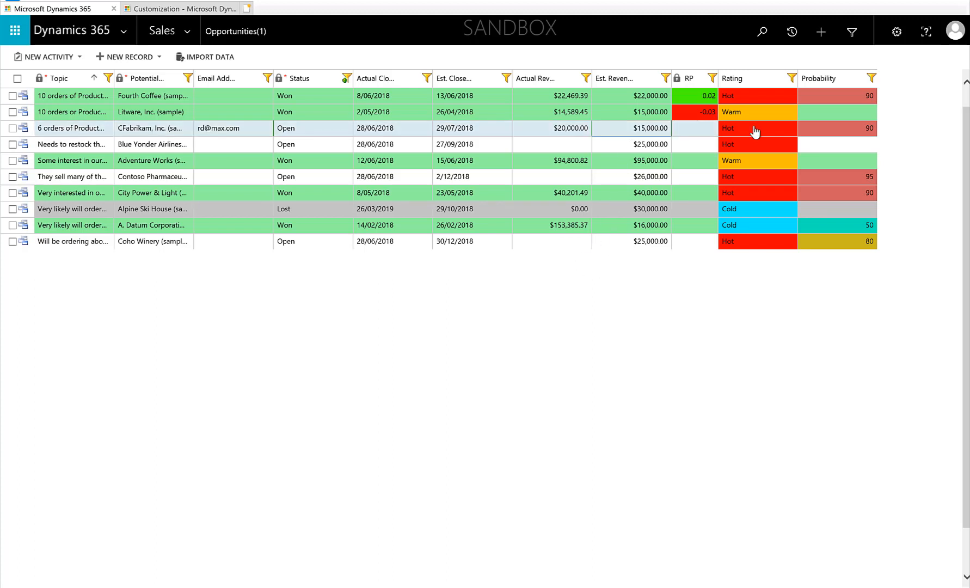
- Change the same opportunity's rating to Warm and its probability to 50
left_click(757, 130)
left_click(753, 145)
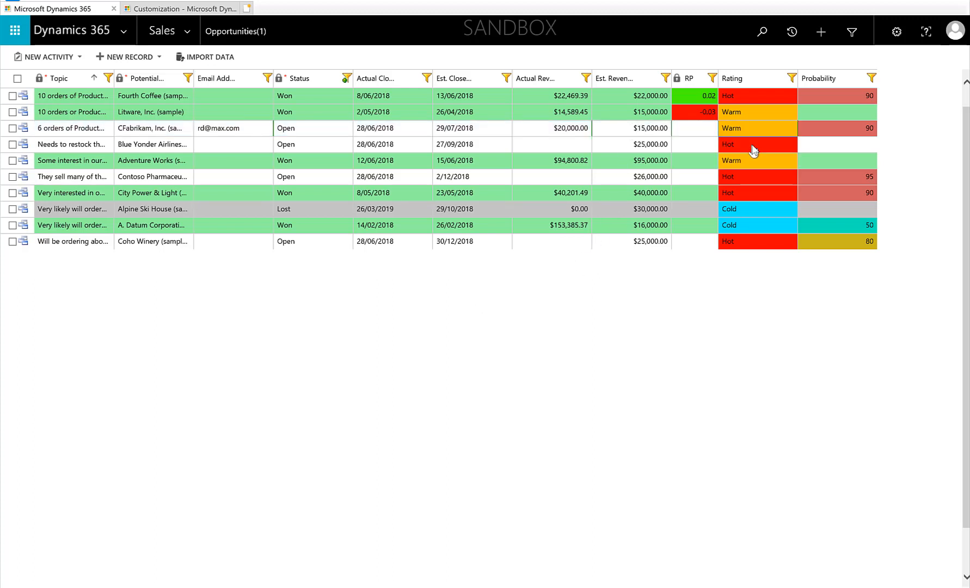
left_click(833, 132)
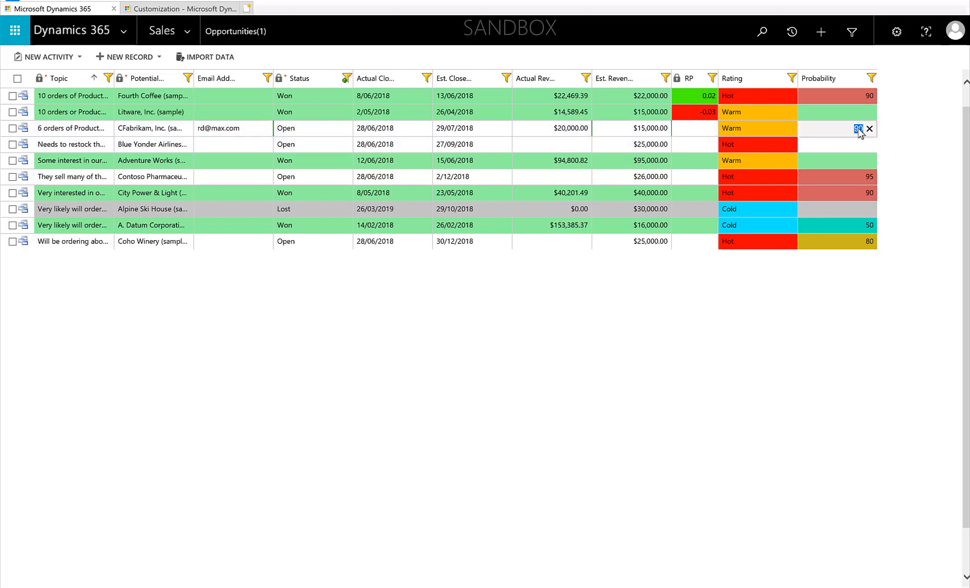
type("50")
key("Return")
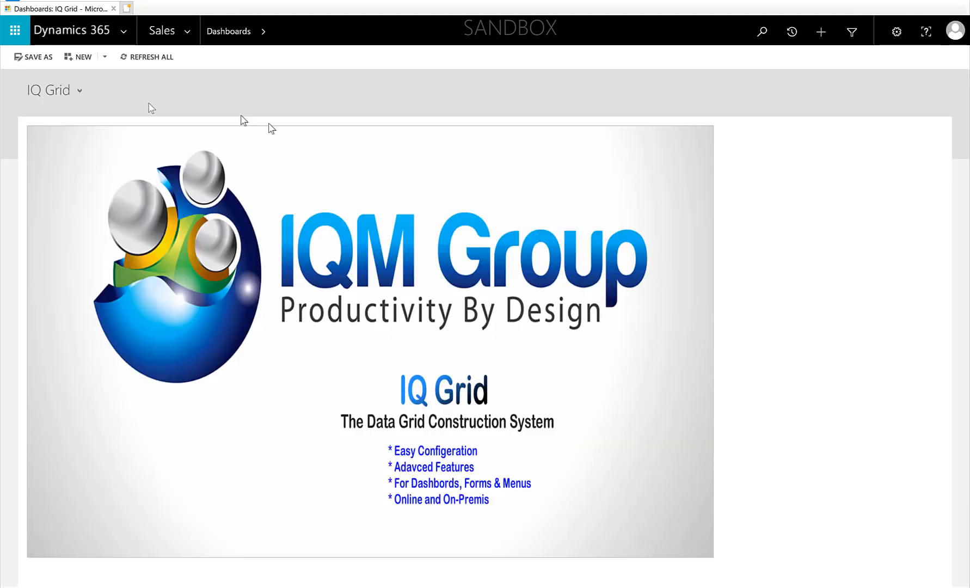
- Open the My First Grids IQ Grid record from the Settings area
left_click(186, 34)
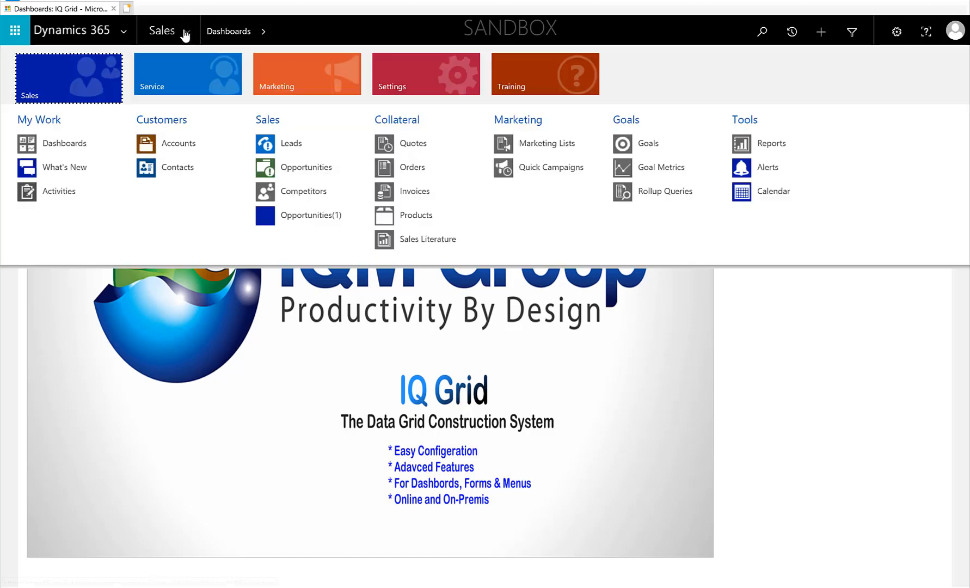
left_click(446, 67)
left_click(748, 142)
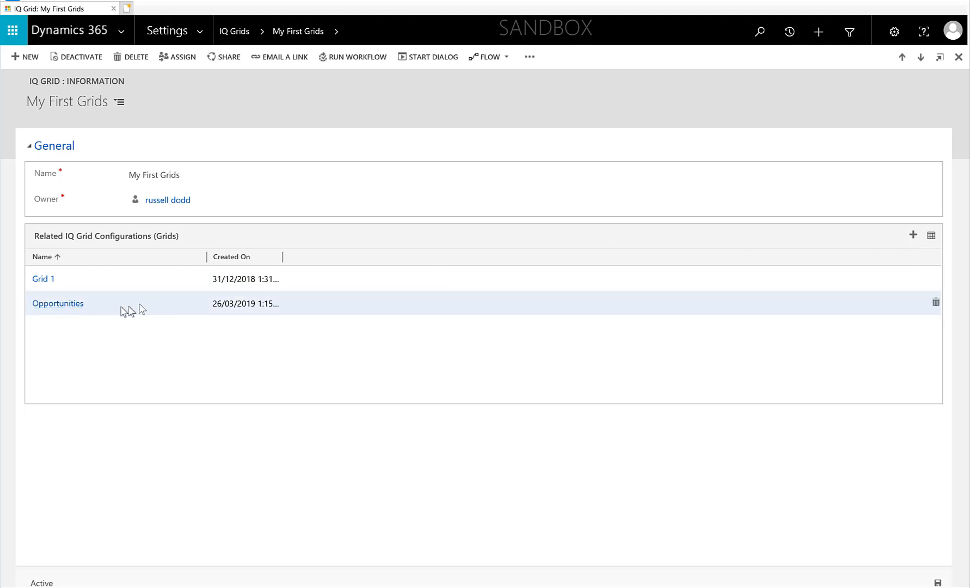
- Start a new related IQ Grid configuration for My First Grids
left_click(913, 236)
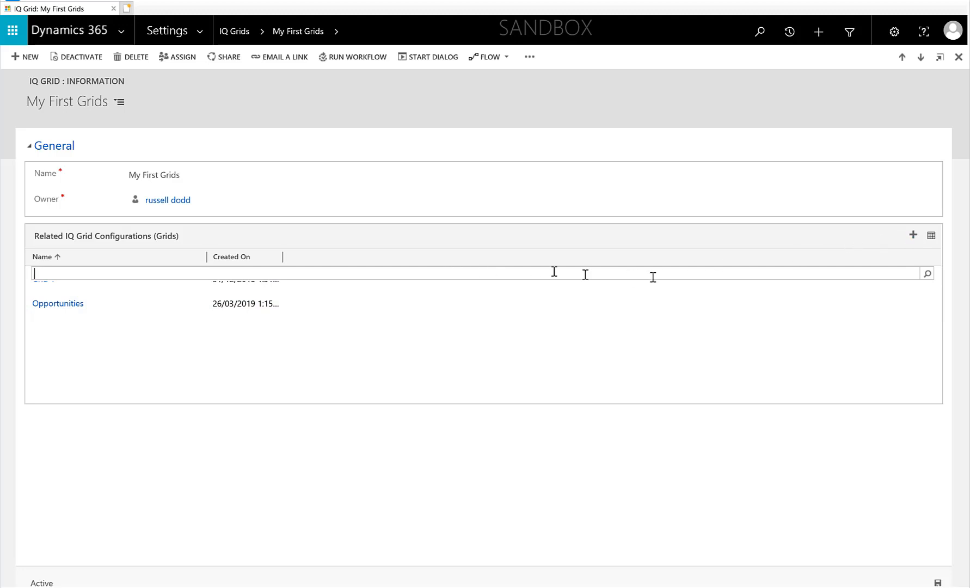
left_click(927, 274)
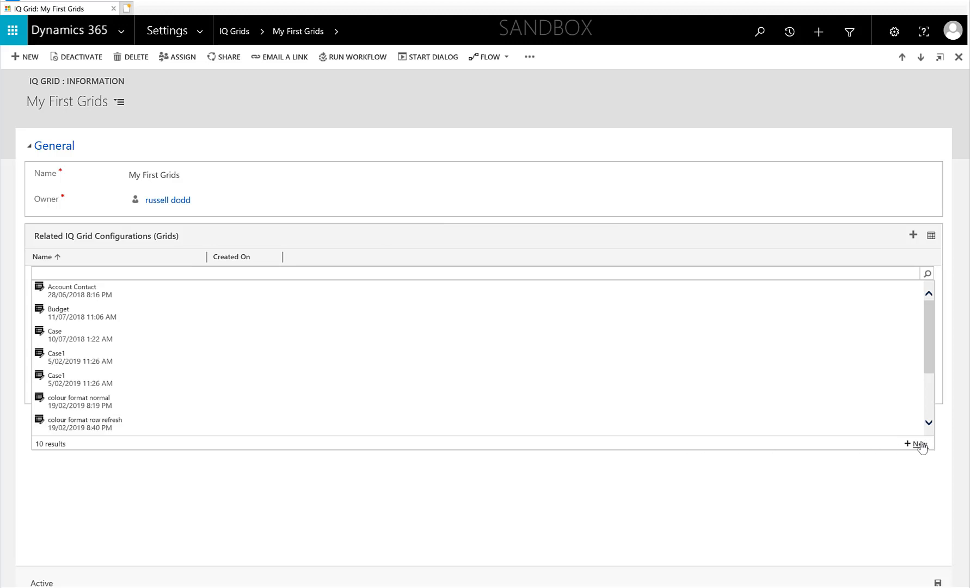
left_click(920, 444)
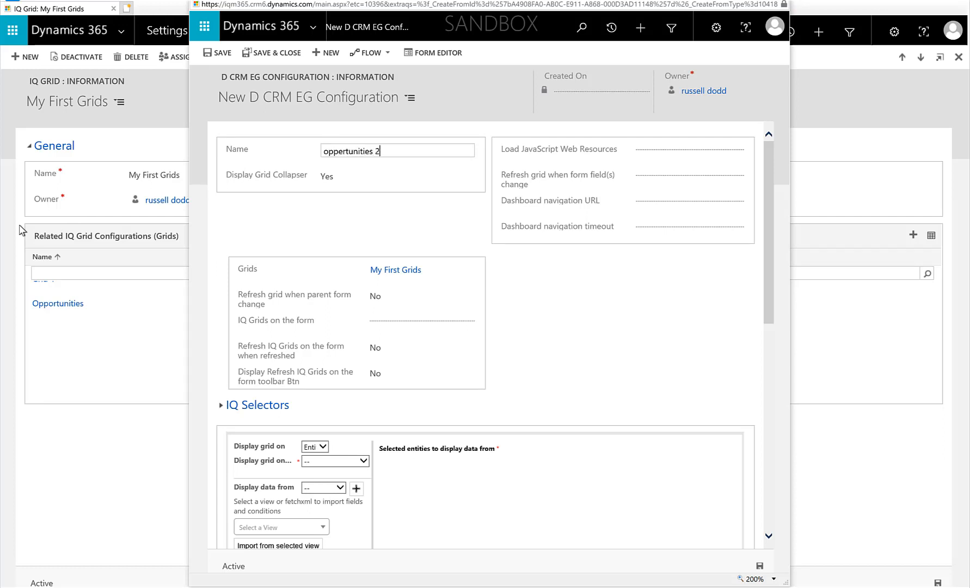
- Capitalise the new configuration's name to Oppertunities 2
left_click(324, 151)
key("Delete")
type("O")
- Maximise the configuration window and set the grid to display on a Dashboard
left_click(751, 1)
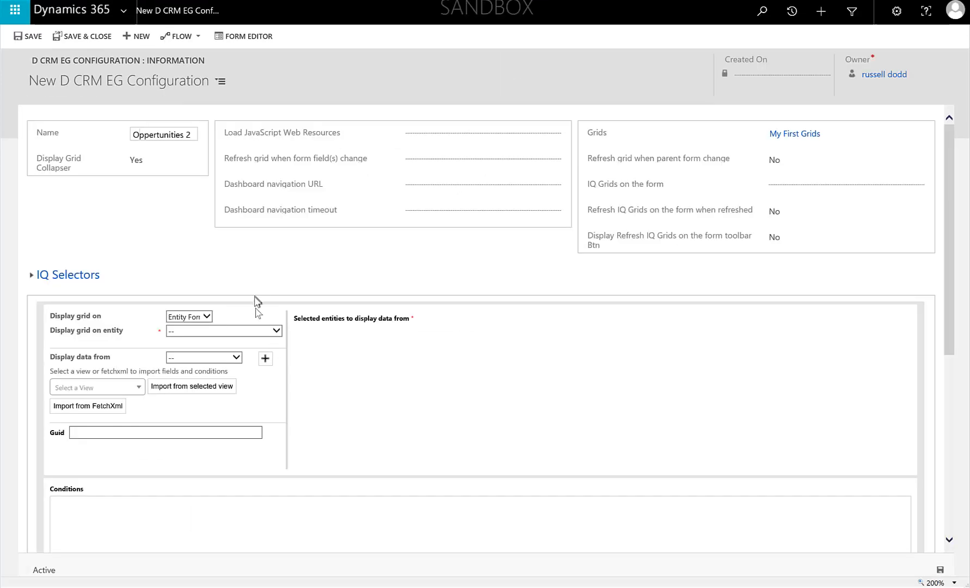
left_click(207, 317)
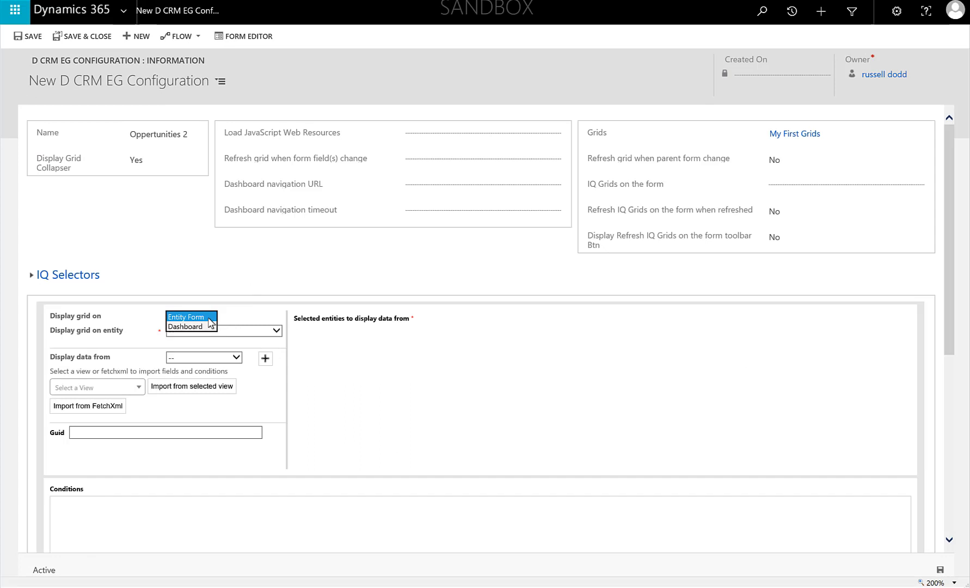
left_click(194, 325)
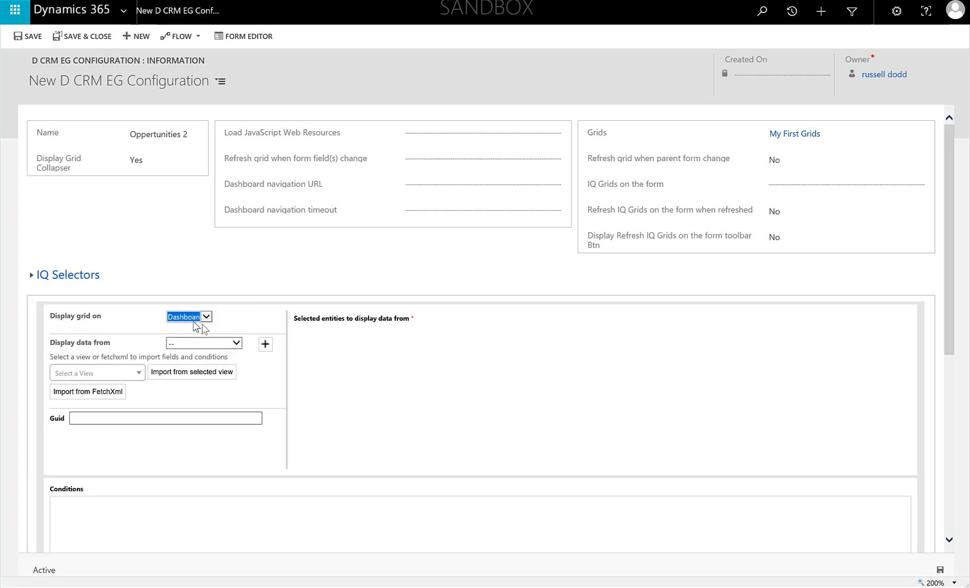
- Choose Opportunity as the data source and add it to the selected entities
left_click(236, 343)
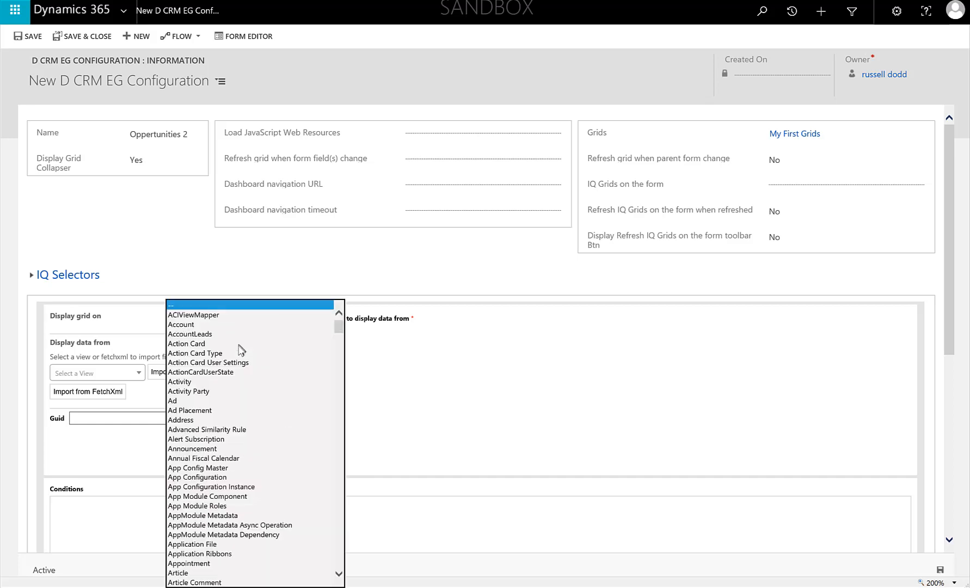
scroll(236, 357, "down", 15)
scroll(239, 365, "down", 20)
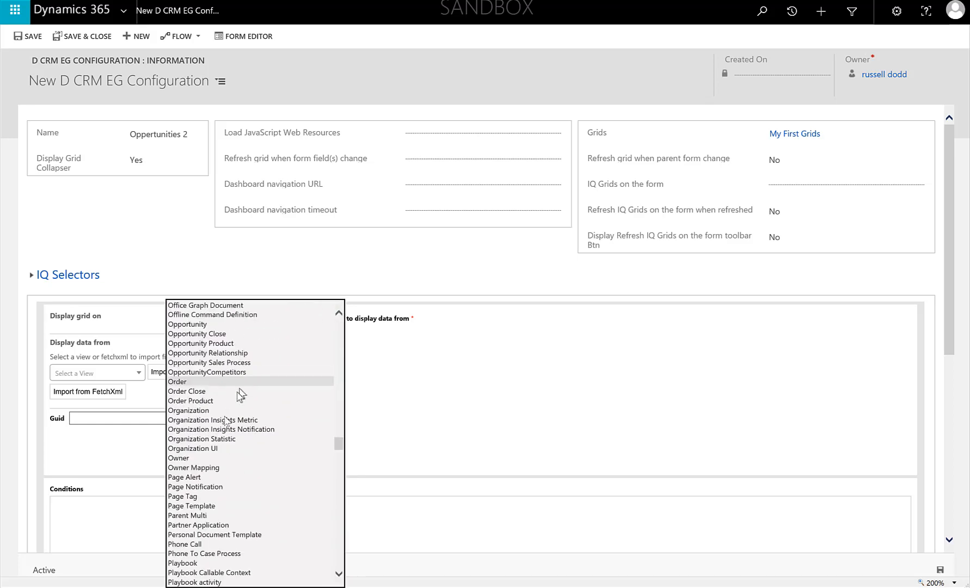
left_click(185, 324)
left_click(266, 344)
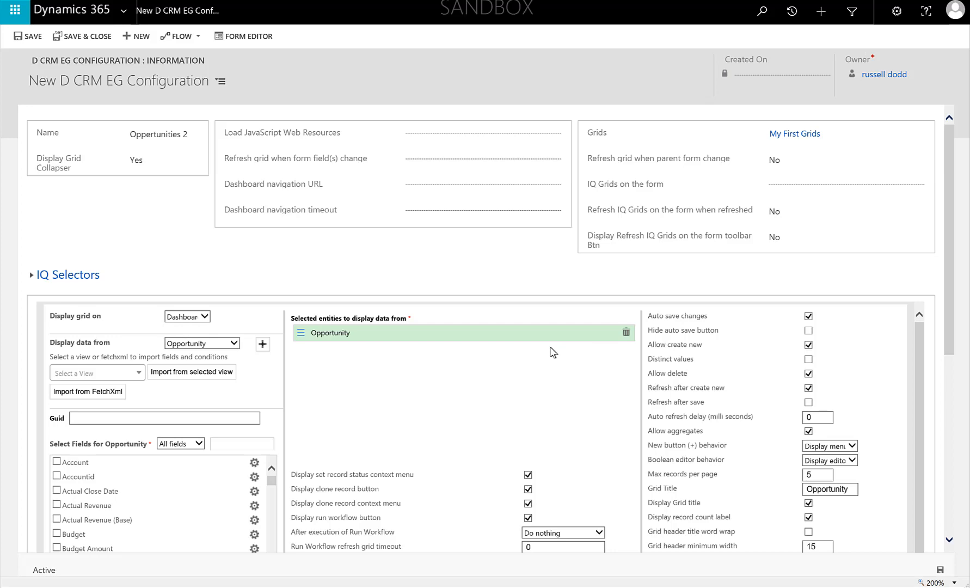
- Browse the available Opportunity fields in the field selection list
scroll(154, 380, "down", 6)
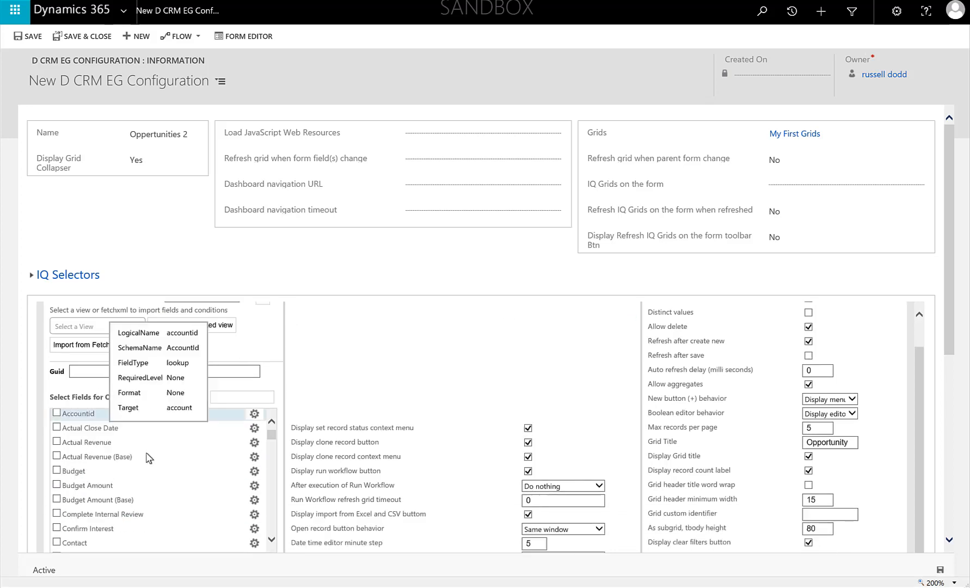
key("ctrl+minus")
key("ctrl+minus")
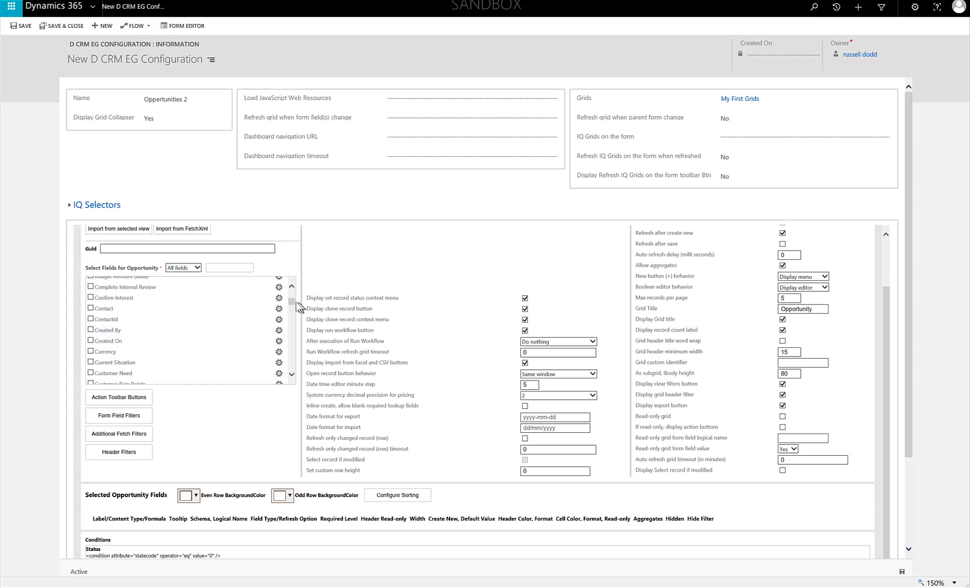
scroll(205, 307, "down", 5)
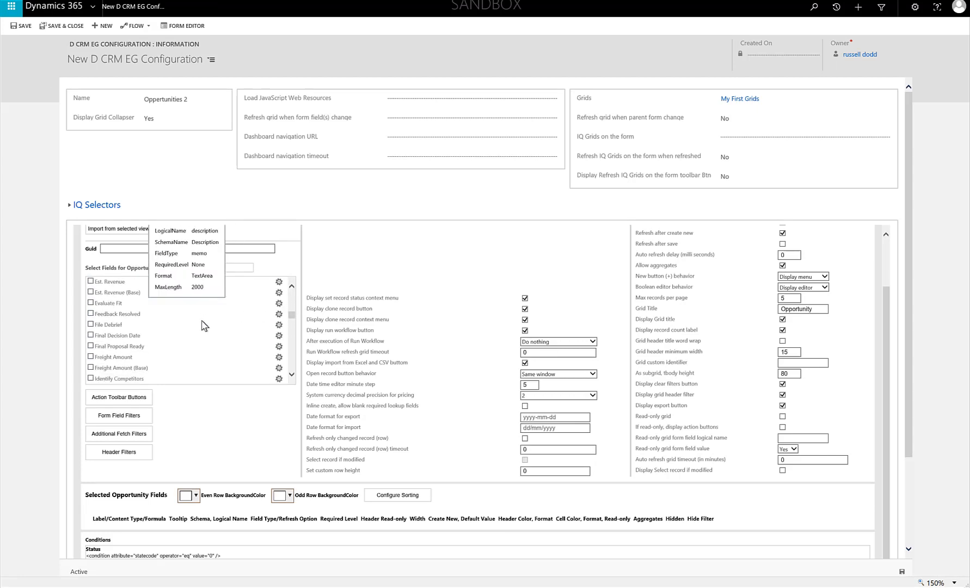
scroll(204, 313, "down", 10)
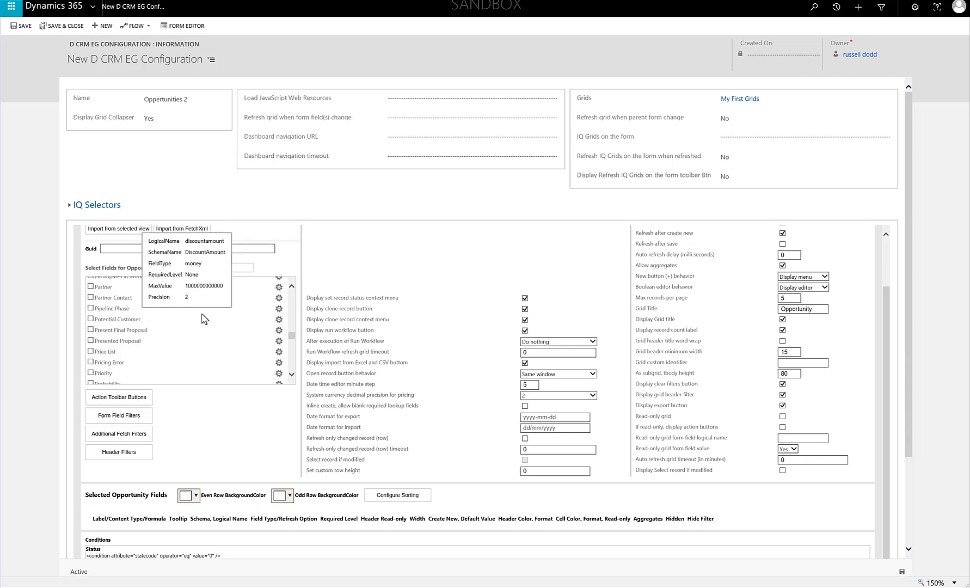
scroll(204, 319, "down", 4)
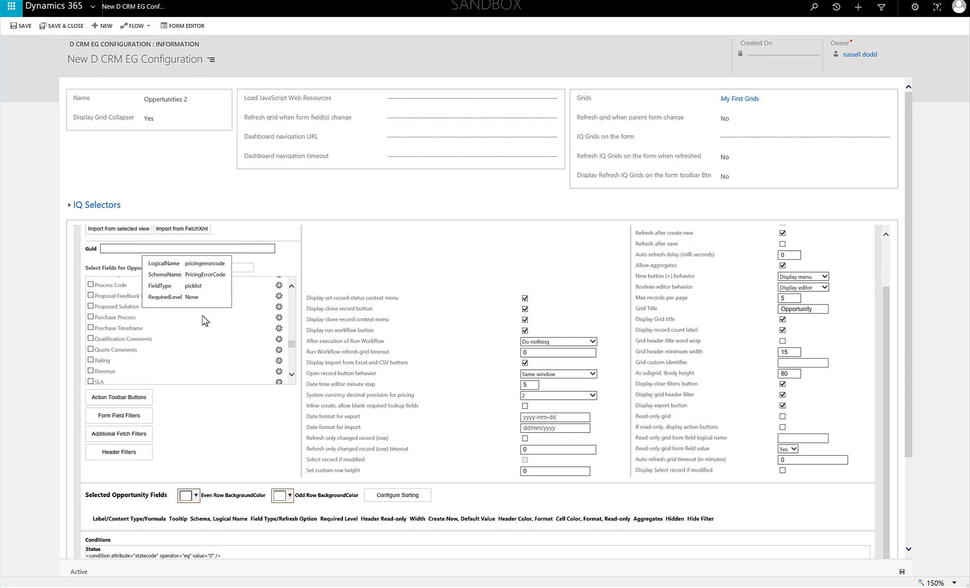
scroll(204, 320, "down", 4)
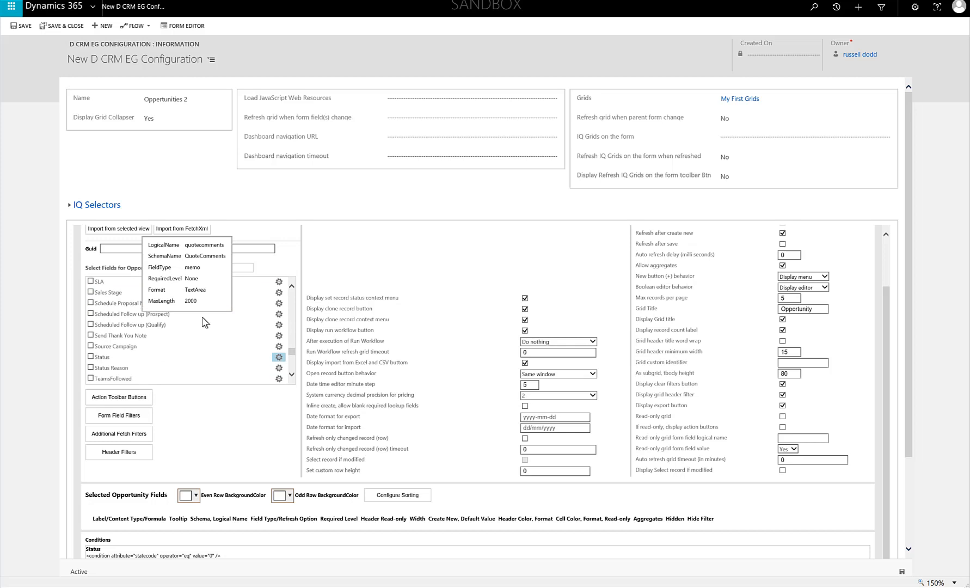
scroll(204, 322, "down", 1)
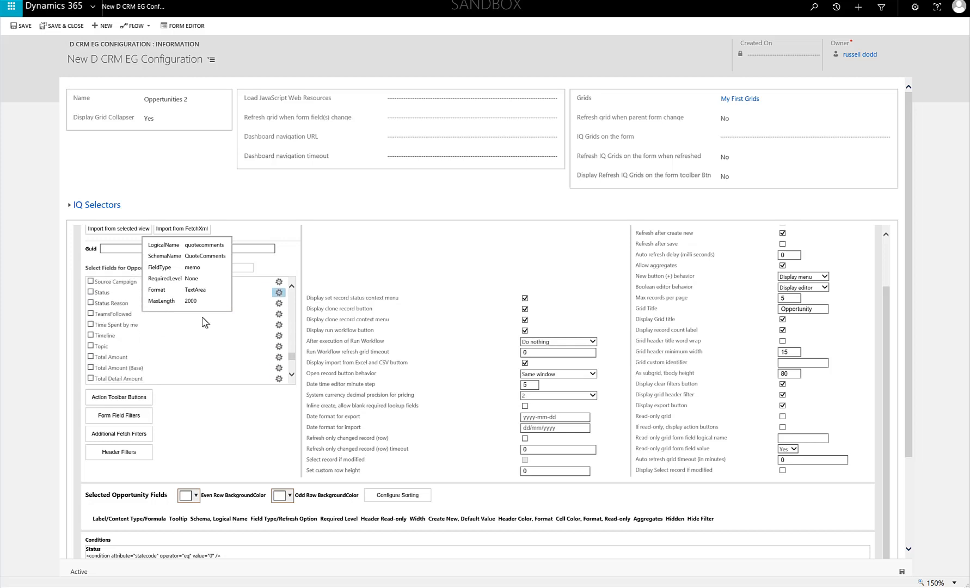
scroll(204, 326, "up", 9)
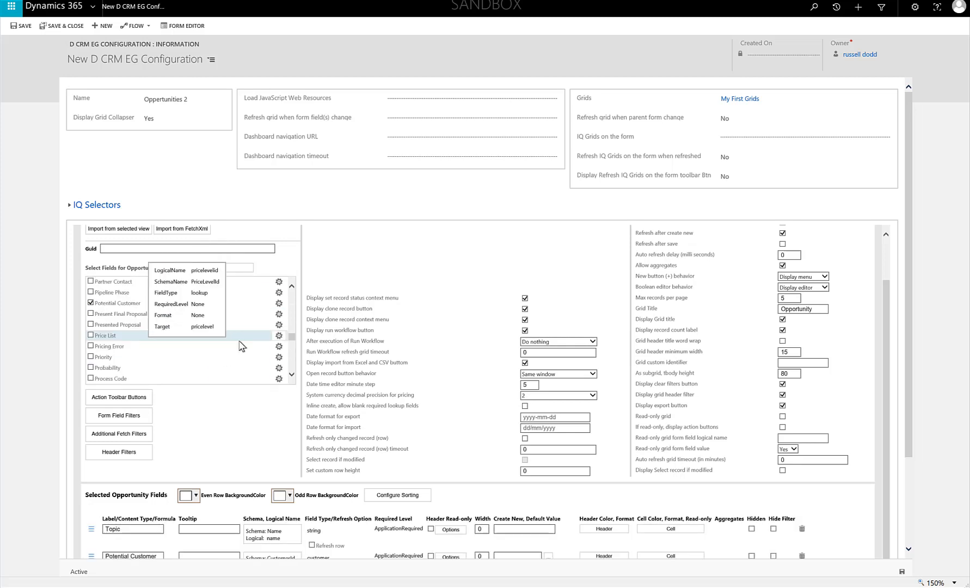
scroll(242, 346, "down", 5)
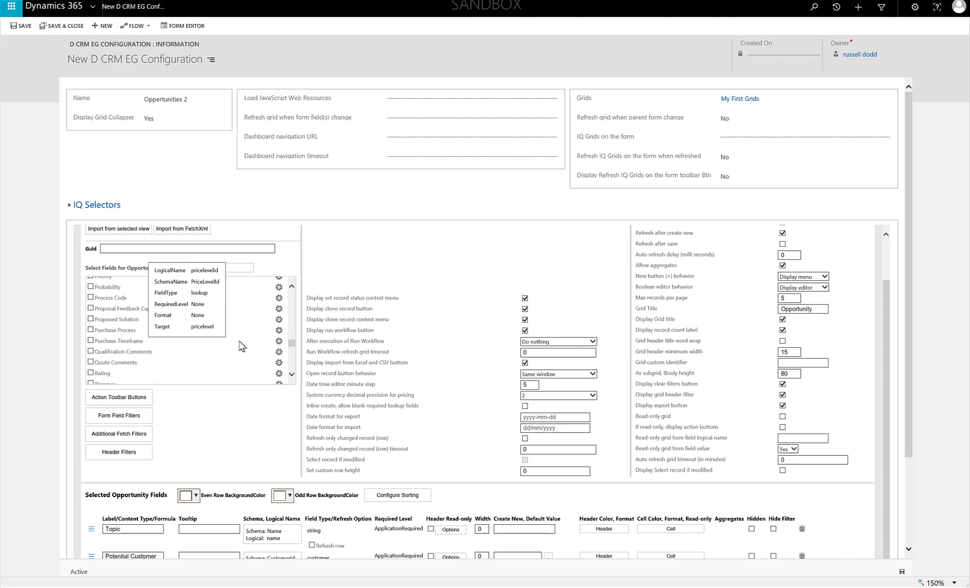
scroll(242, 346, "down", 4)
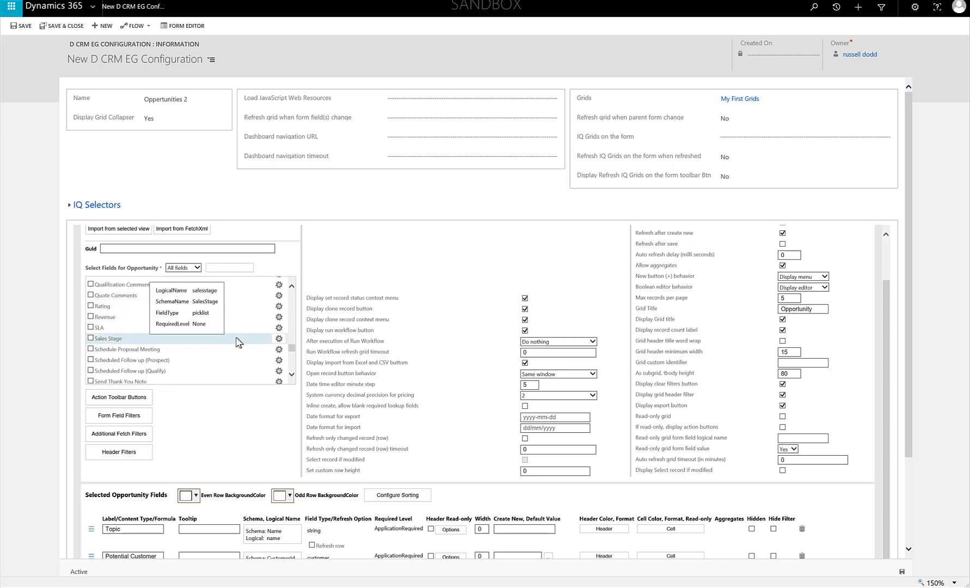
- Make the Status column's header read-only in the selected Opportunity fields and save the configuration
scroll(238, 342, "down", 3)
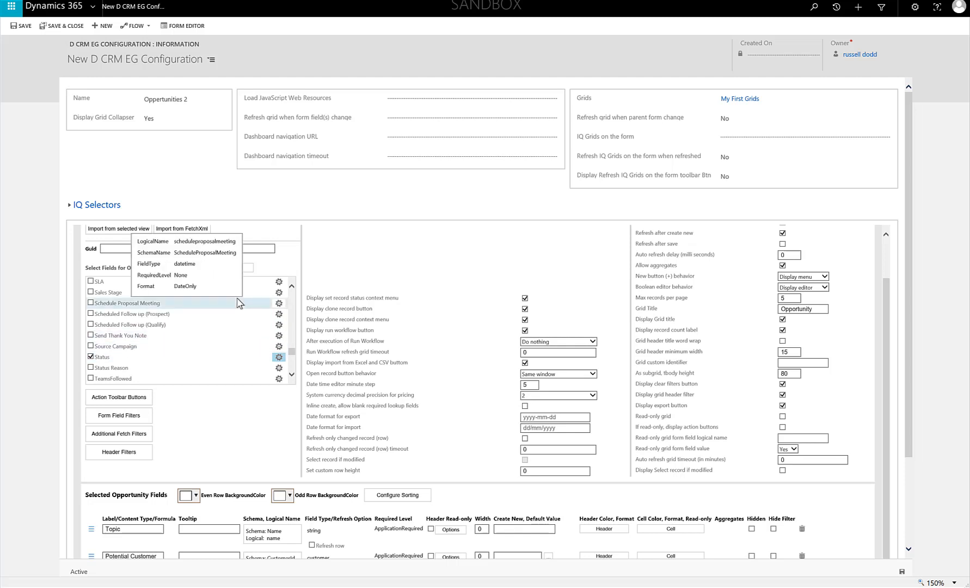
scroll(243, 304, "up", 10)
scroll(242, 305, "down", 10)
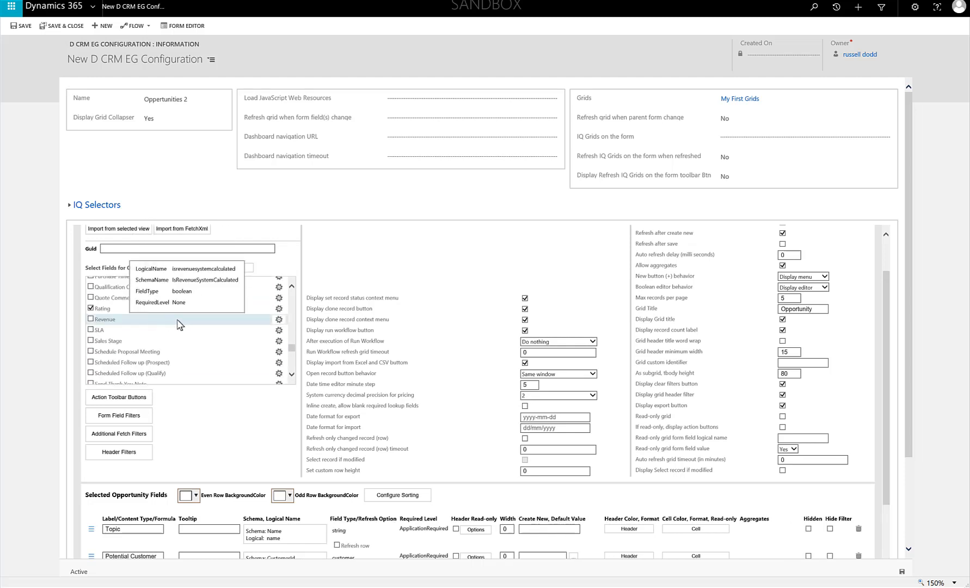
scroll(192, 334, "up", 5)
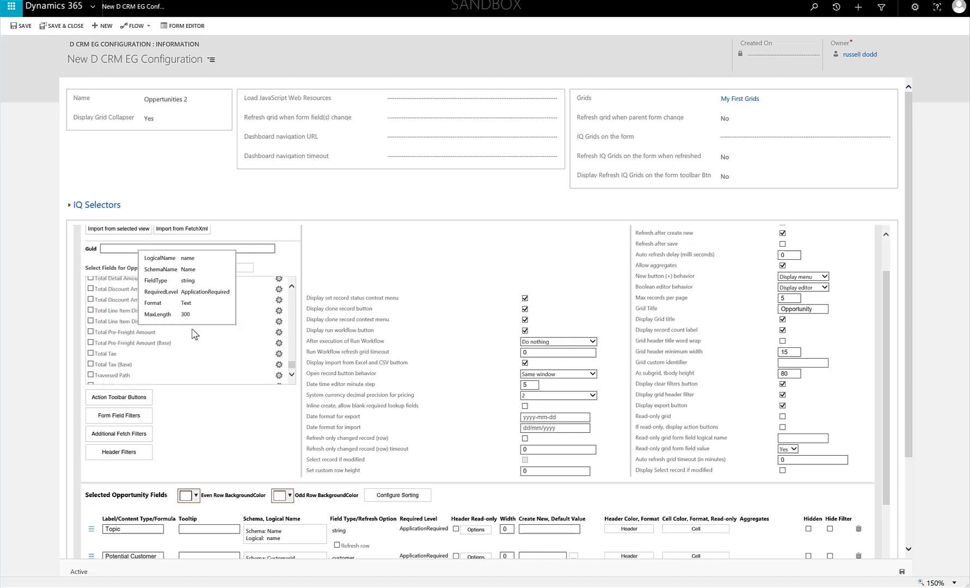
scroll(195, 334, "up", 3)
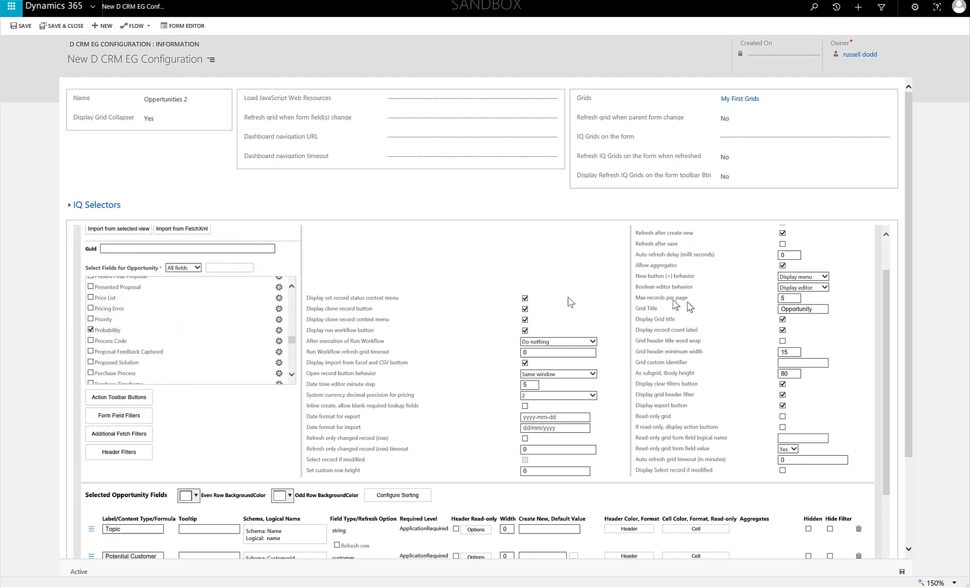
scroll(510, 253, "down", 5)
scroll(511, 253, "down", 5)
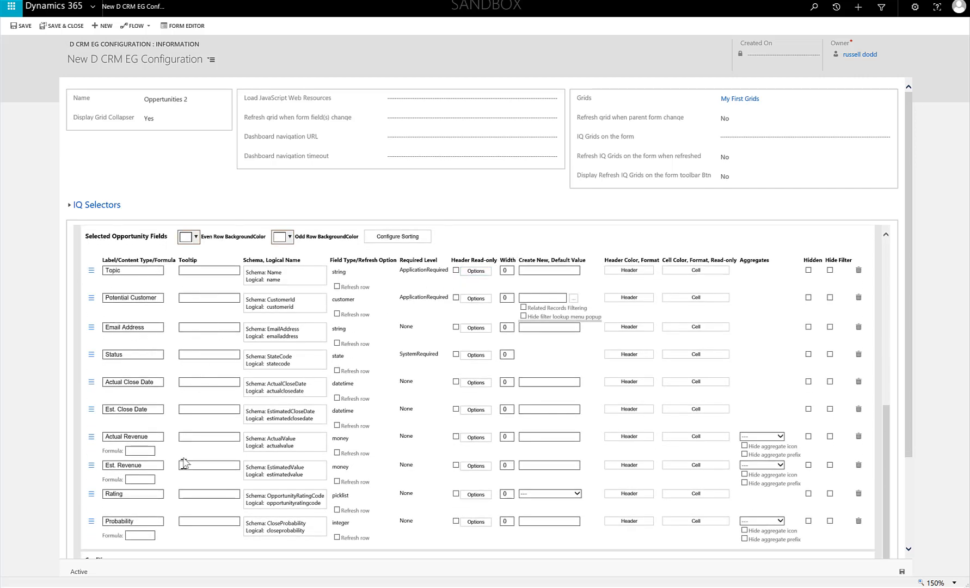
scroll(185, 430, "down", 1)
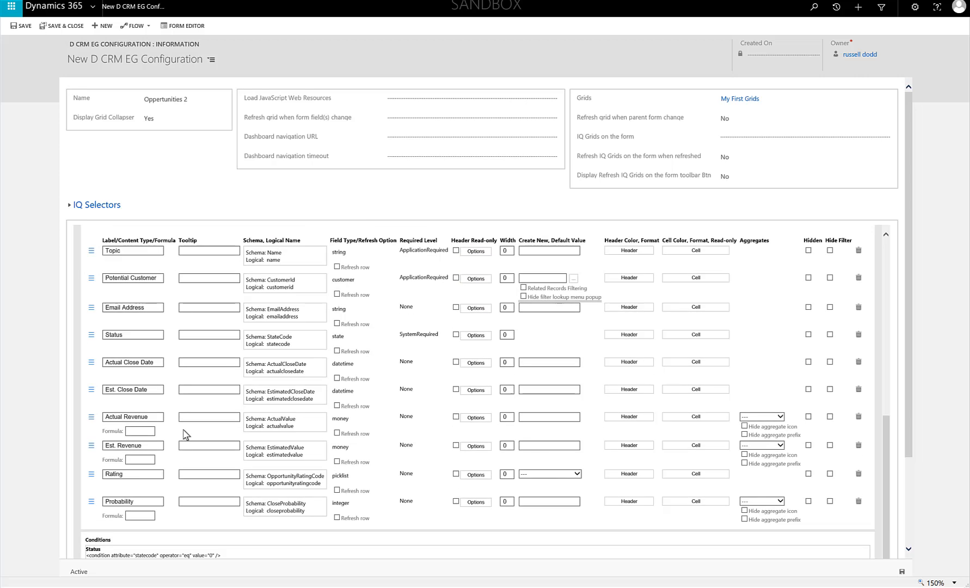
scroll(183, 434, "up", 3)
scroll(182, 433, "down", 3)
left_click(455, 334)
left_click(901, 572)
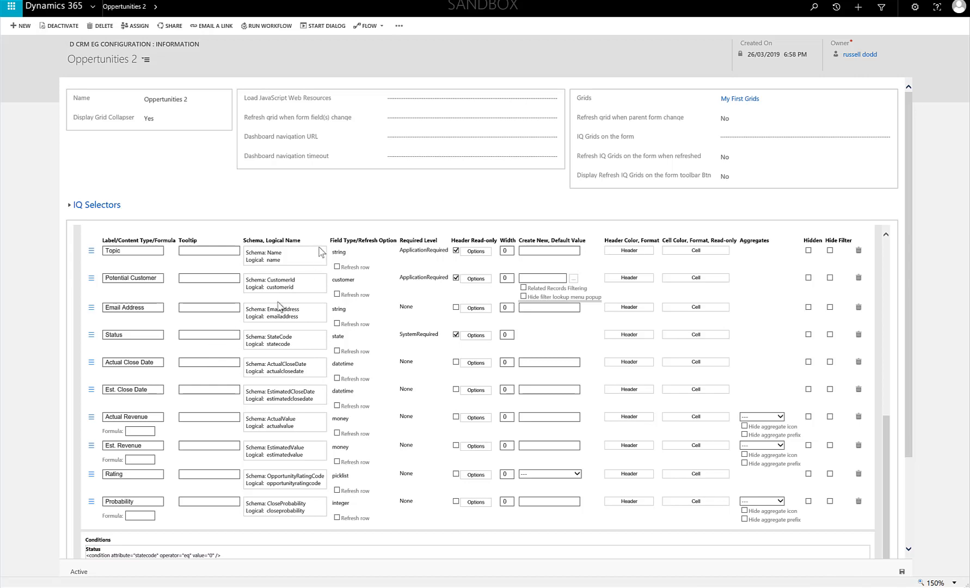
- Select the configuration's Guid, then switch to XrmToolBox and open the SiteMap Editor plugin, connecting to an organization first
scroll(281, 305, "up", 10)
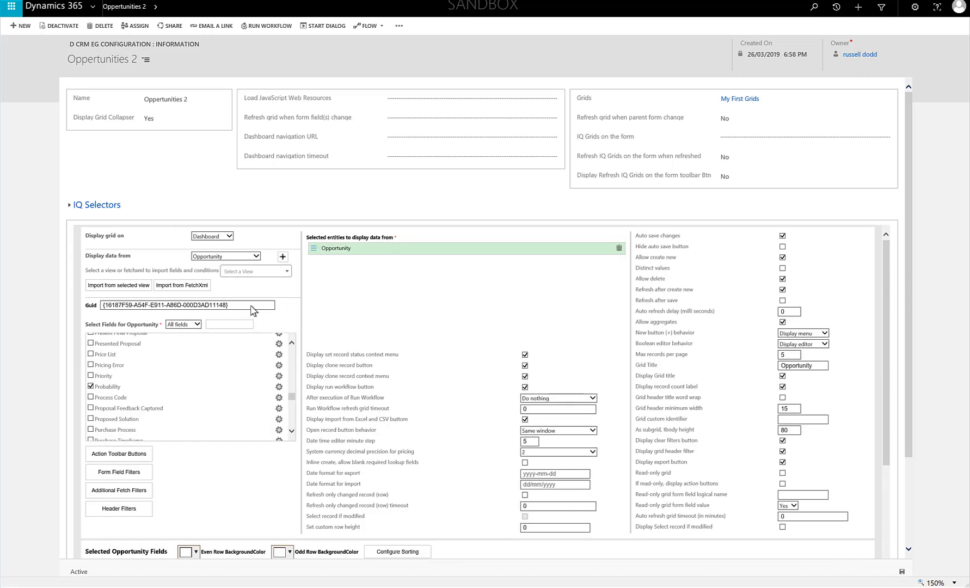
left_click_drag(252, 310, 96, 311)
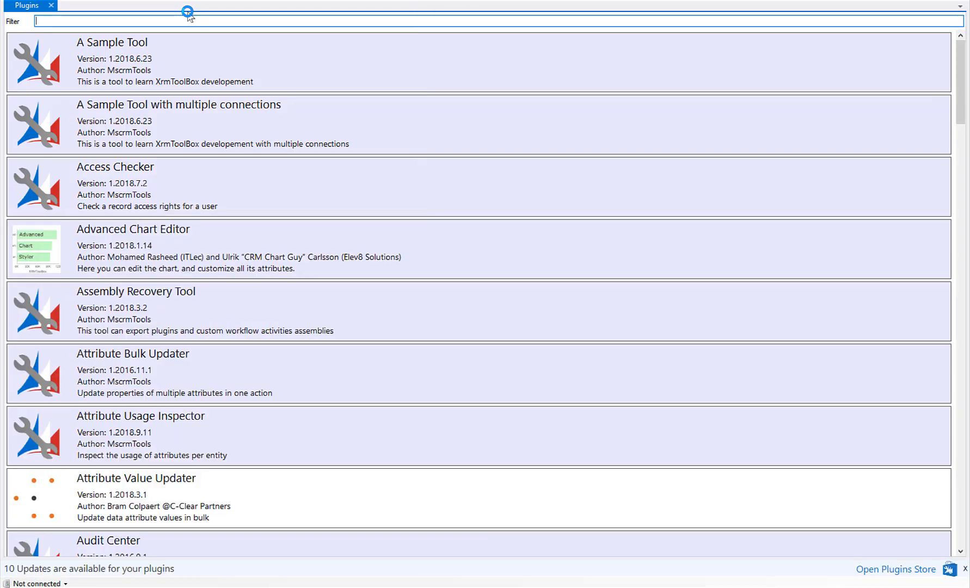
scroll(239, 95, "down", 5)
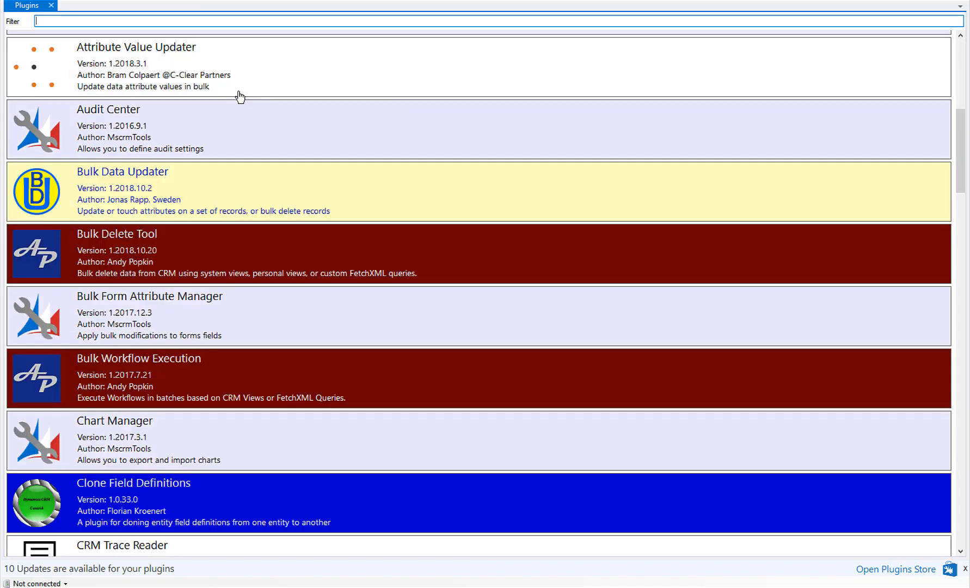
scroll(240, 98, "down", 7)
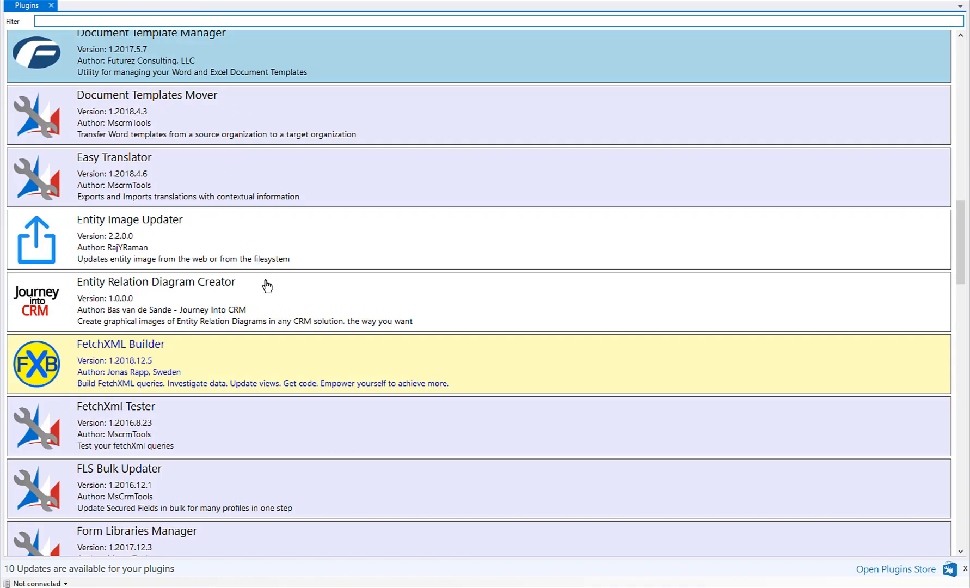
scroll(266, 286, "down", 12)
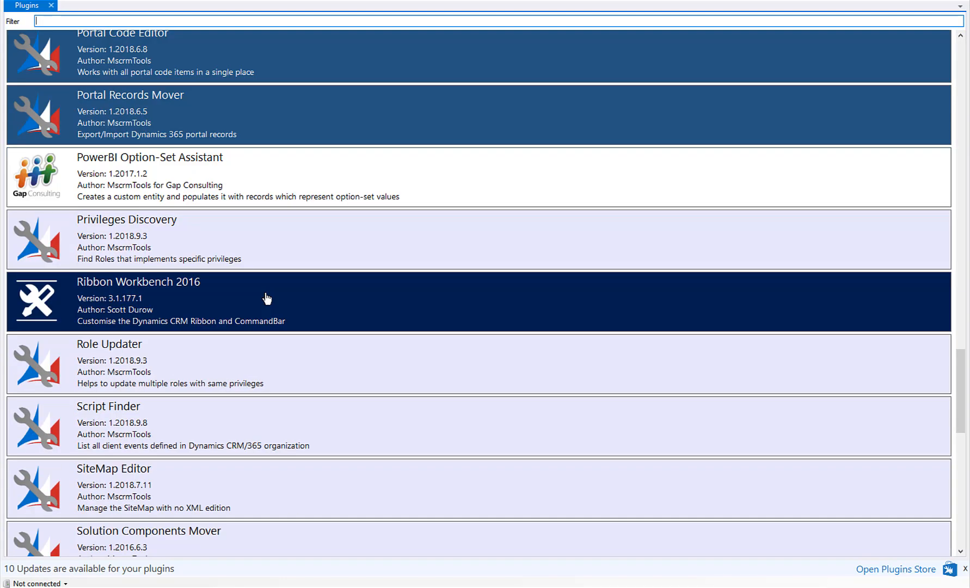
scroll(267, 298, "down", 3)
left_click(168, 265)
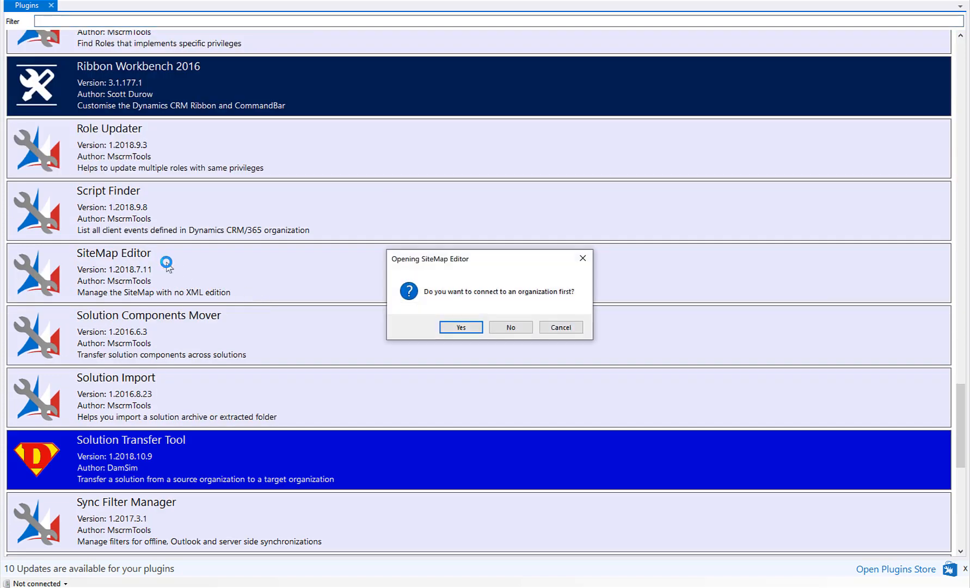
left_click(442, 330)
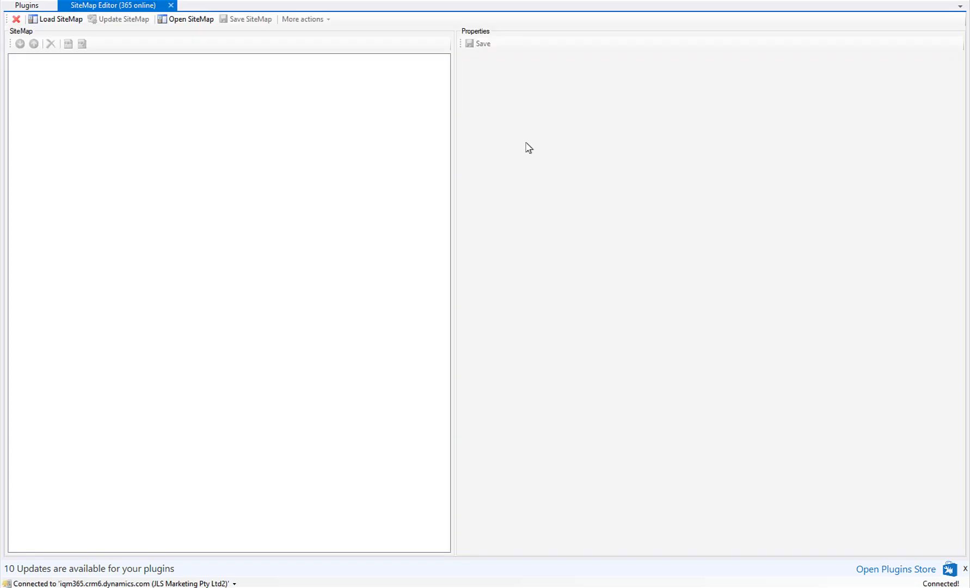
- Load the Default sitemap and inspect the opportunity subareas in the SFA group
left_click(60, 19)
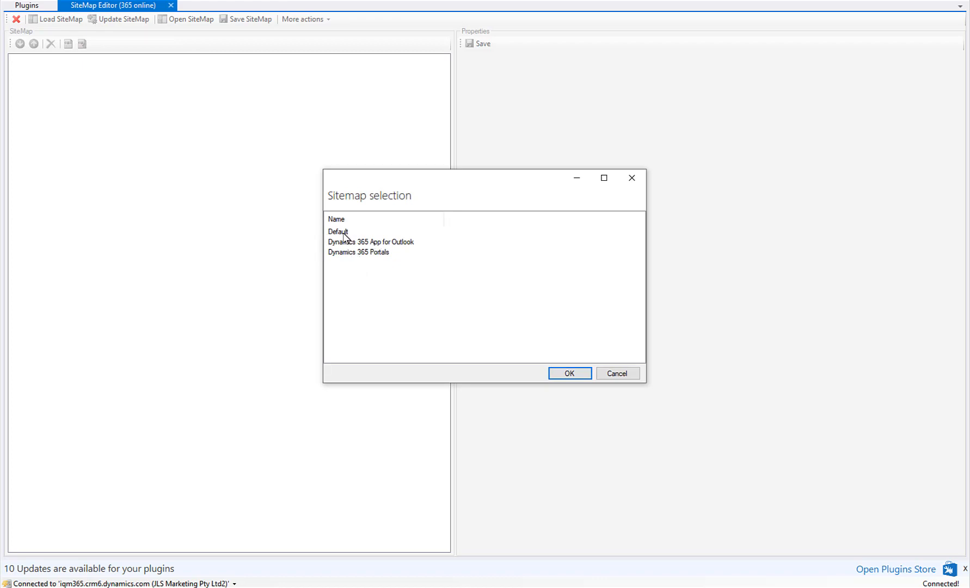
double_click(343, 233)
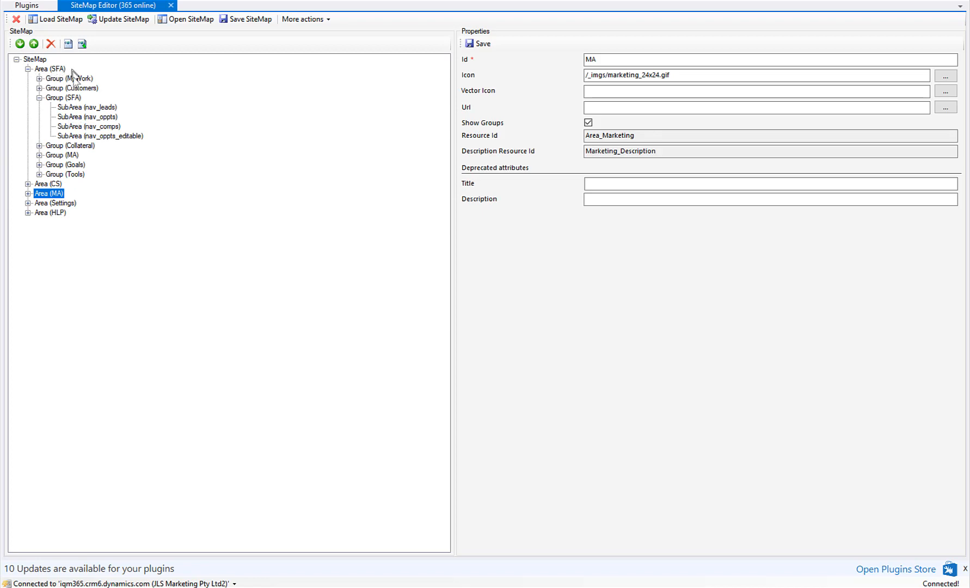
left_click(81, 117)
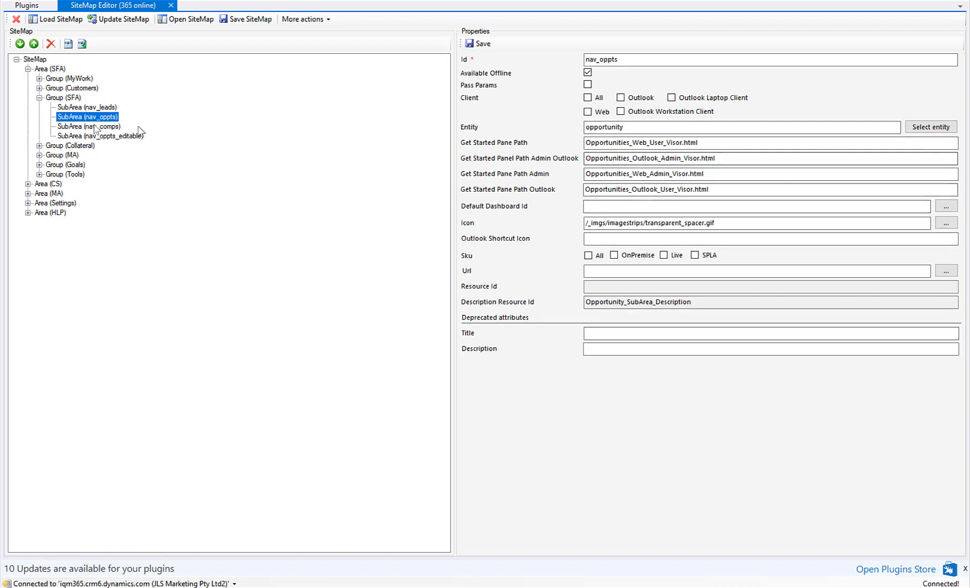
left_click(74, 136)
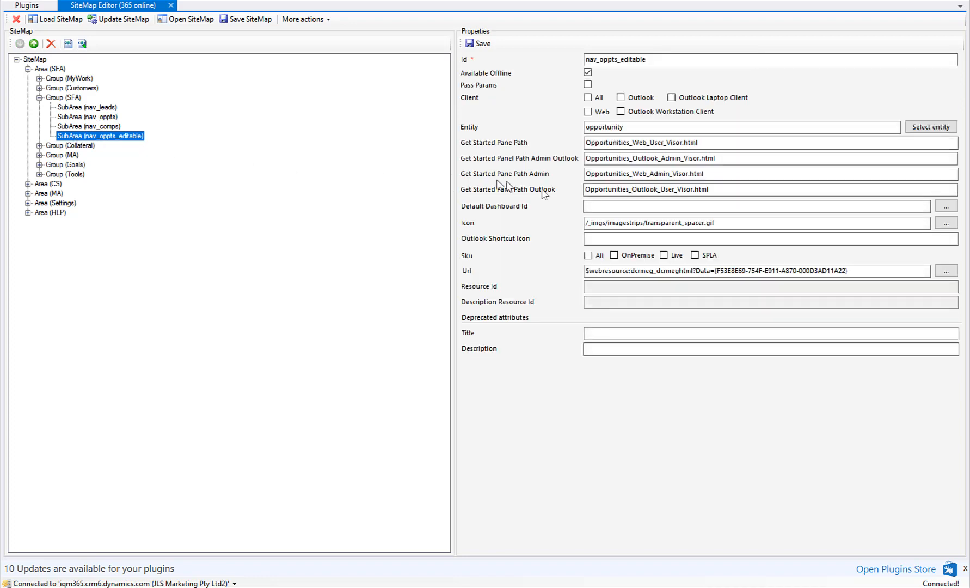
left_click_drag(853, 272, 586, 286)
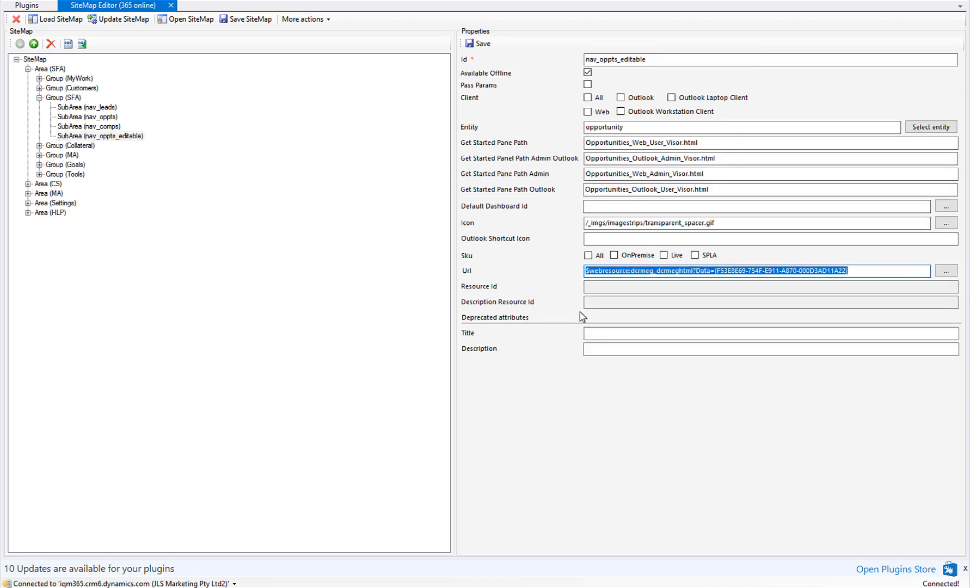
left_click(100, 128)
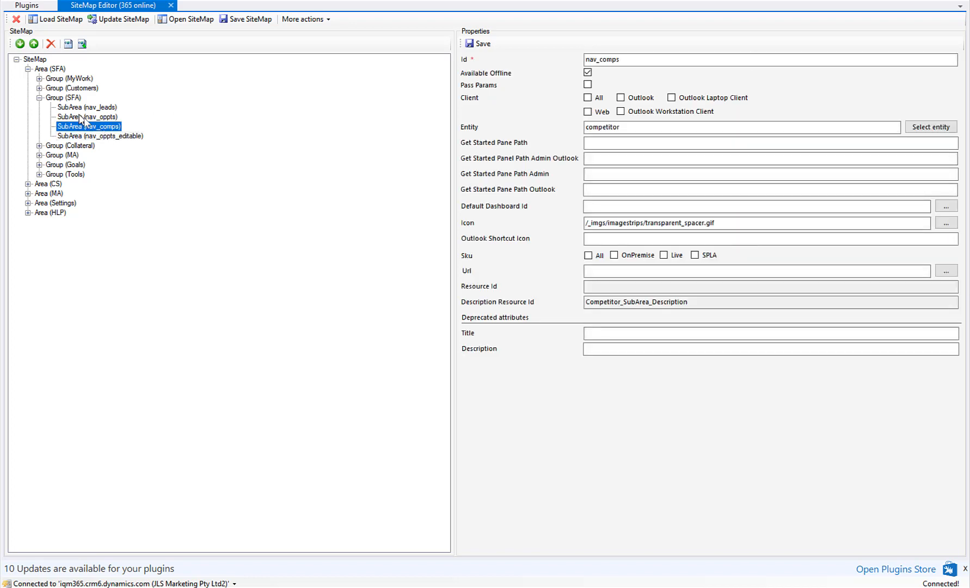
- Copy the nav_oppts subarea and paste it into the SFA group
left_click(81, 118)
right_click(88, 118)
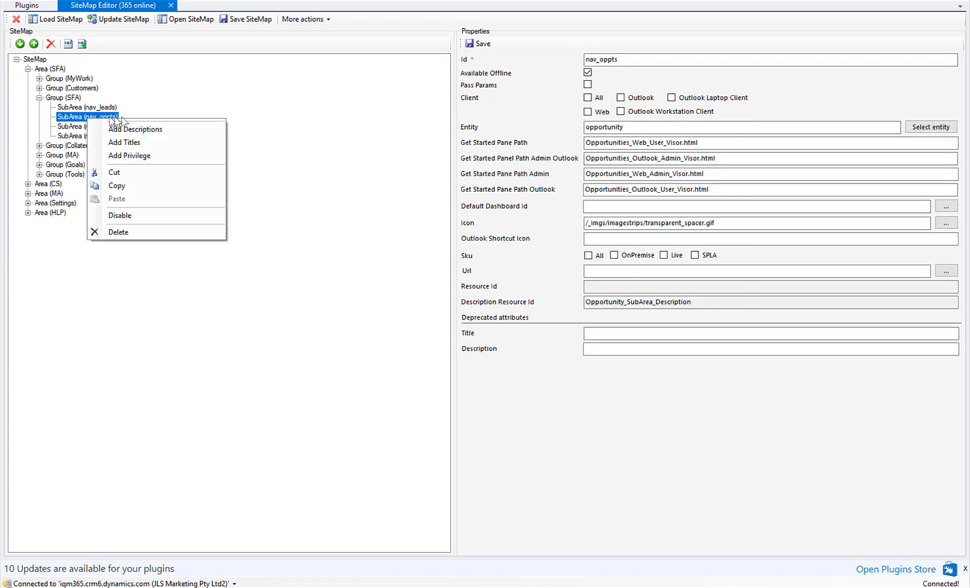
left_click(128, 187)
left_click(63, 98)
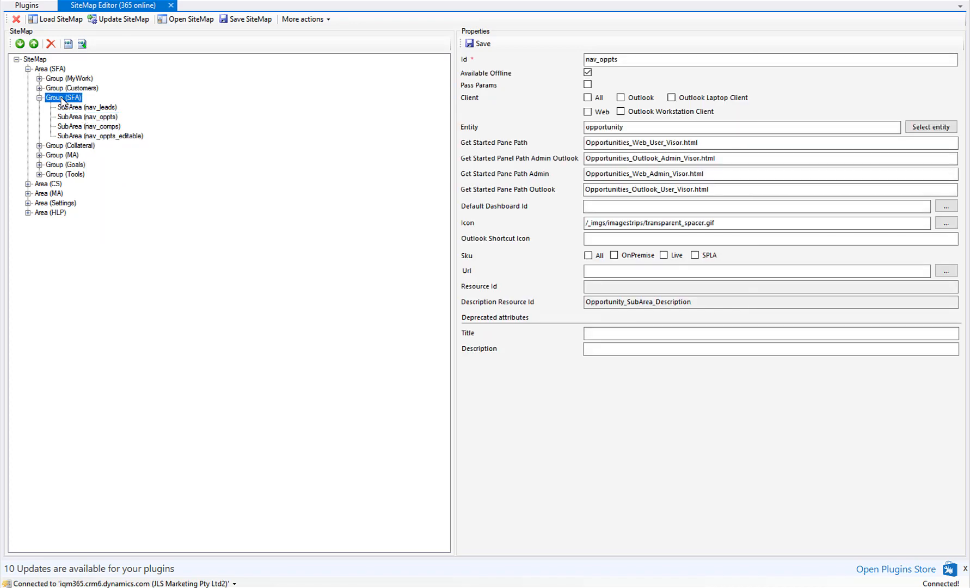
right_click(62, 98)
left_click(91, 191)
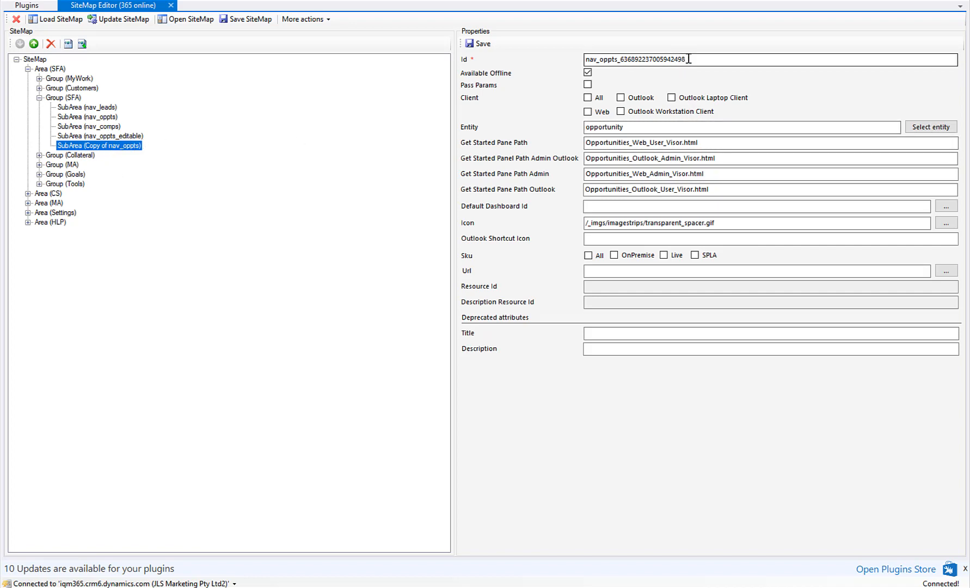
- Change the copied subarea's Id to nav_oppts_edit2 and save it
left_click_drag(685, 58, 631, 59)
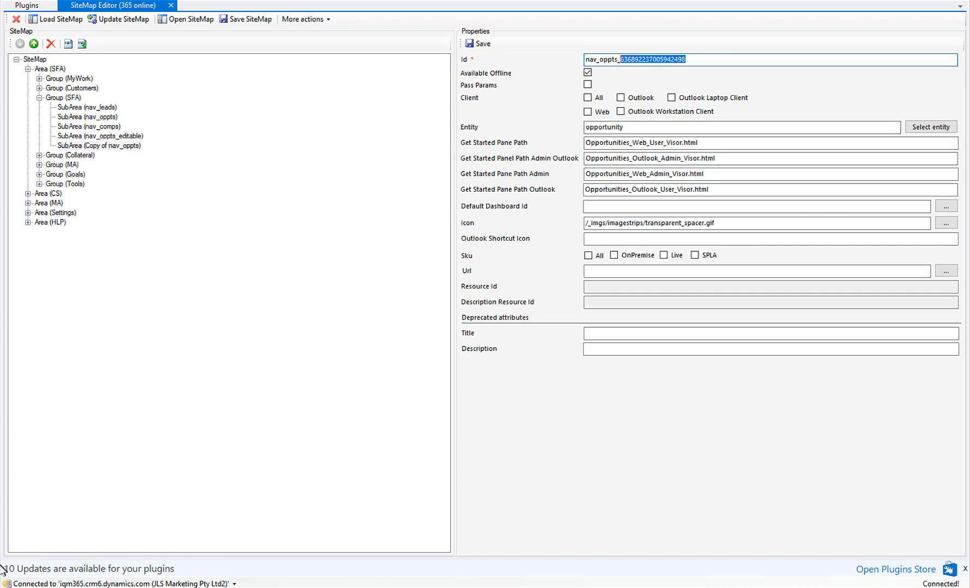
type("edit2")
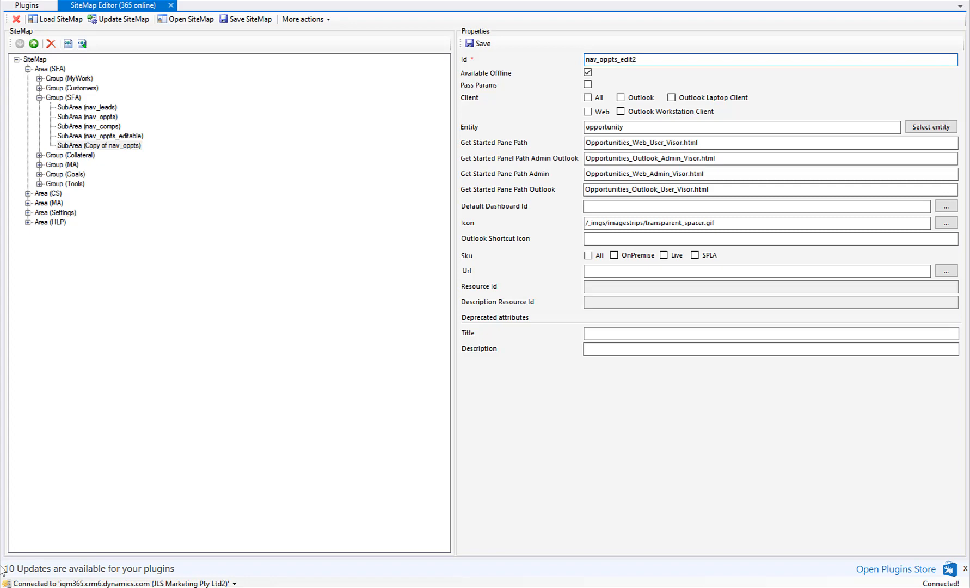
left_click(482, 43)
- Copy the URL prefix $webresource:dcrmeg_dcrmeghtml?Data= from nav_oppts_editable into the nav_oppts_edit2 subarea's Url
left_click(136, 135)
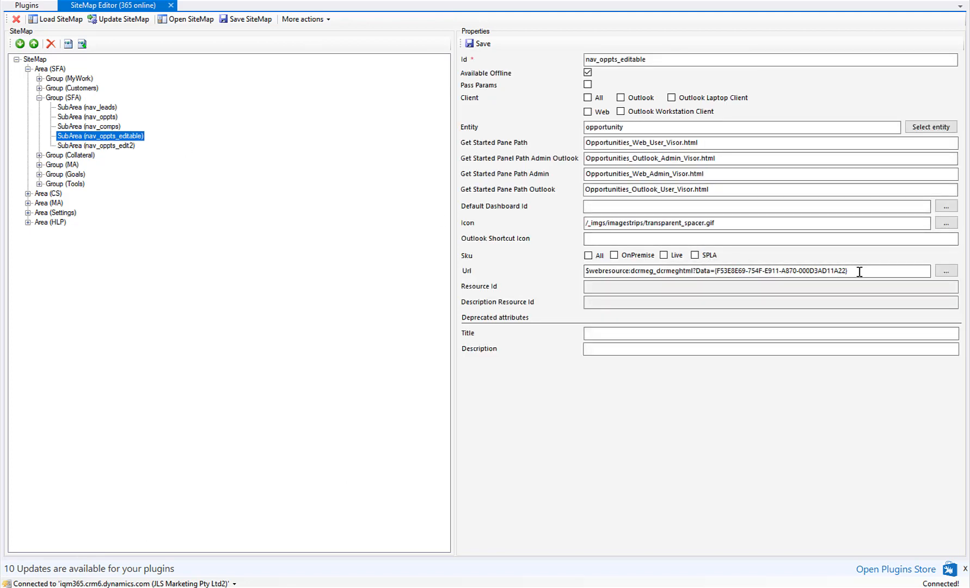
left_click_drag(859, 272, 575, 271)
key("ctrl+c")
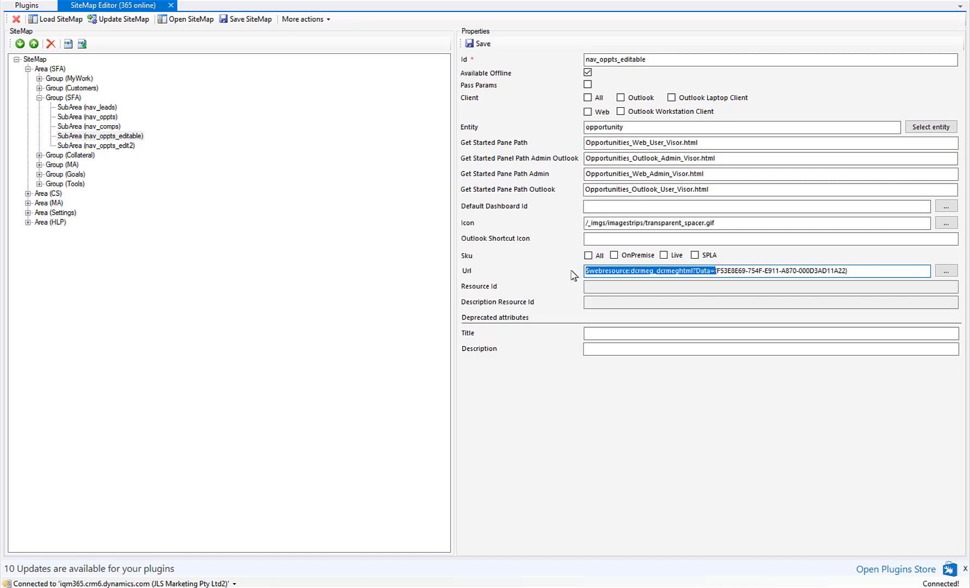
left_click(129, 146)
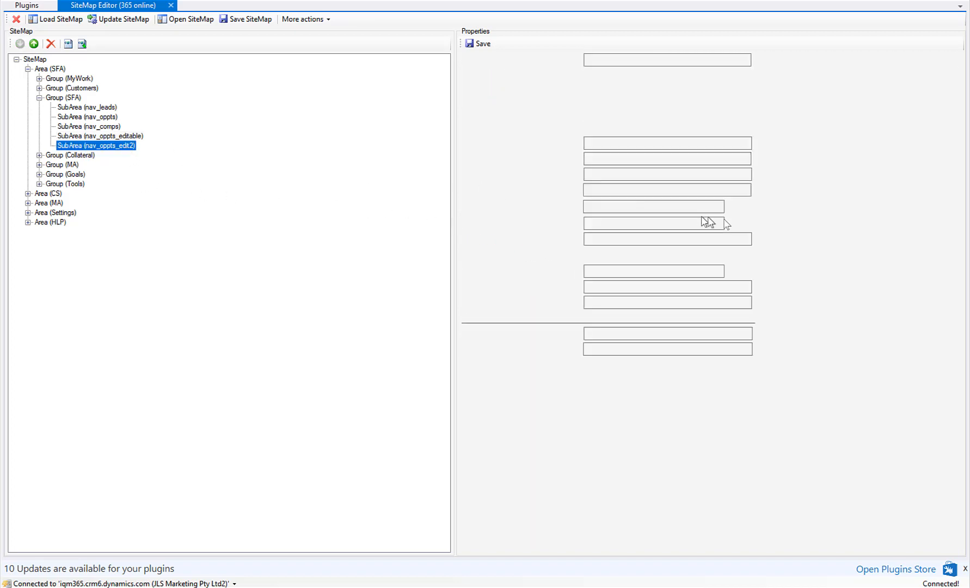
left_click(638, 239)
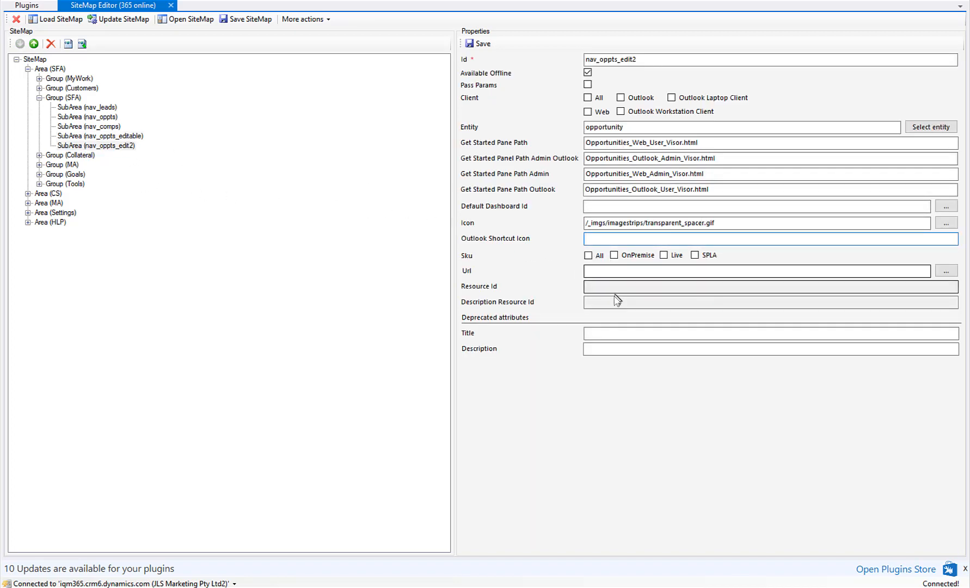
left_click(613, 272)
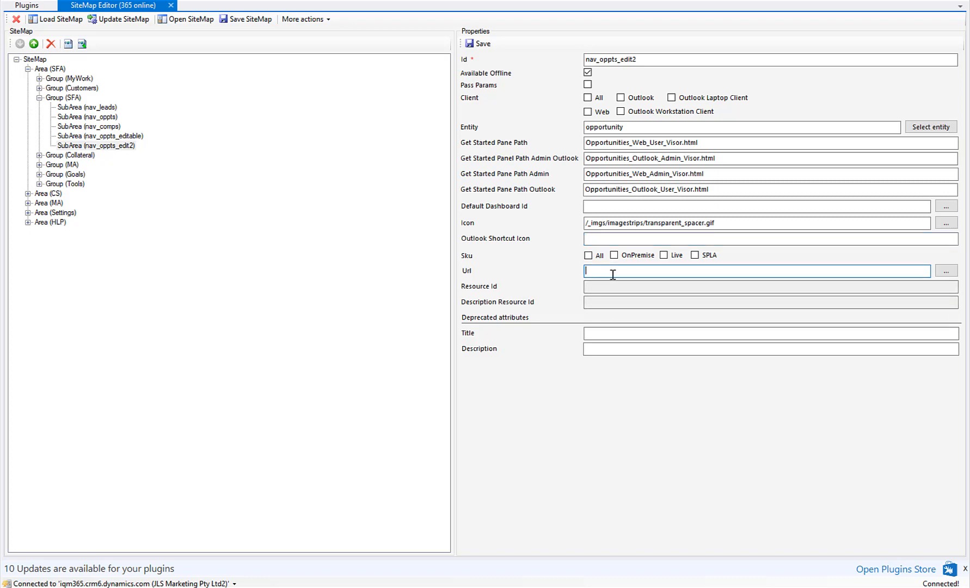
key("ctrl+v")
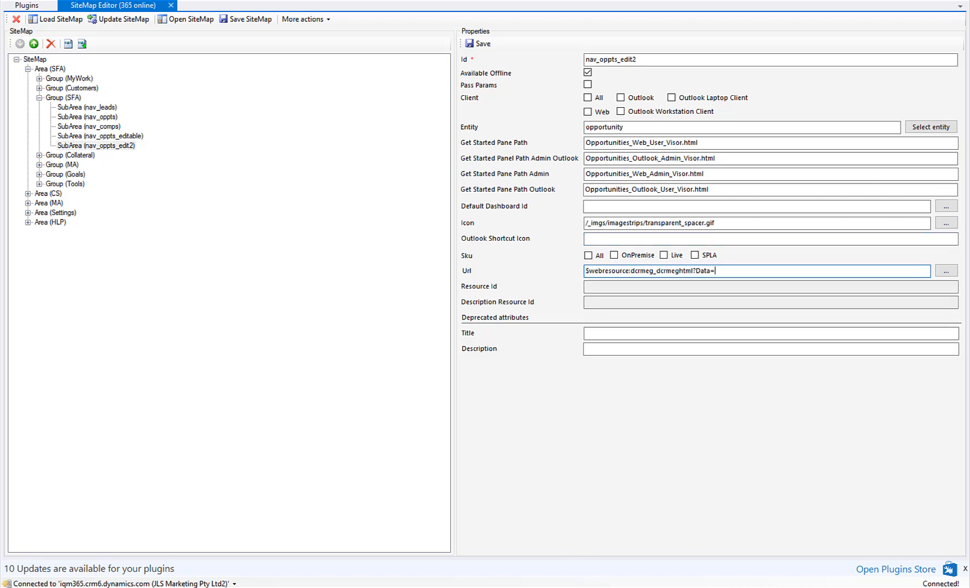
- Copy the Oppertunities 2 configuration's Guid from Dynamics 365 and append it to the nav_oppts_edit2 Url
mouse_move(604, 585)
left_click(627, 560)
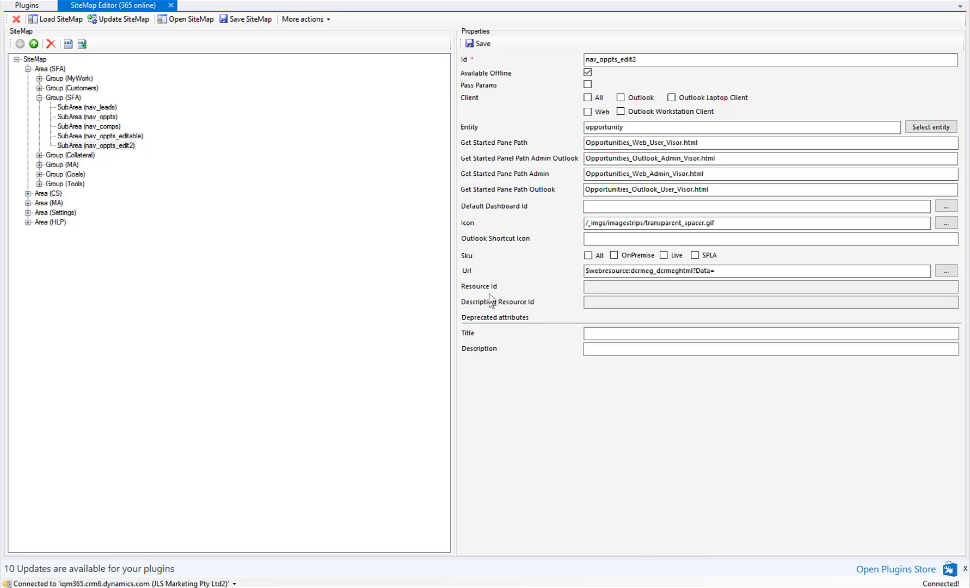
scroll(250, 370, "down", 5)
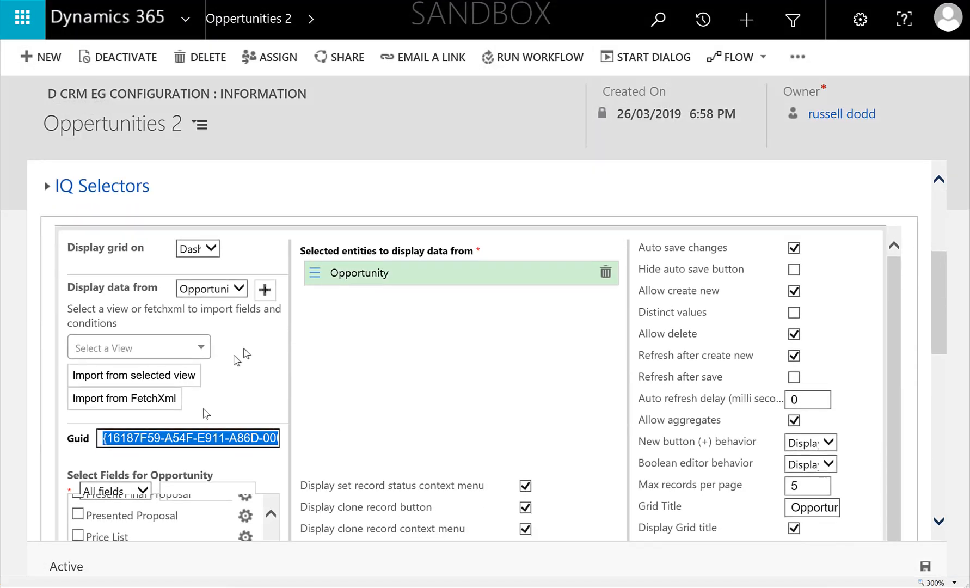
right_click(181, 440)
left_click(150, 469)
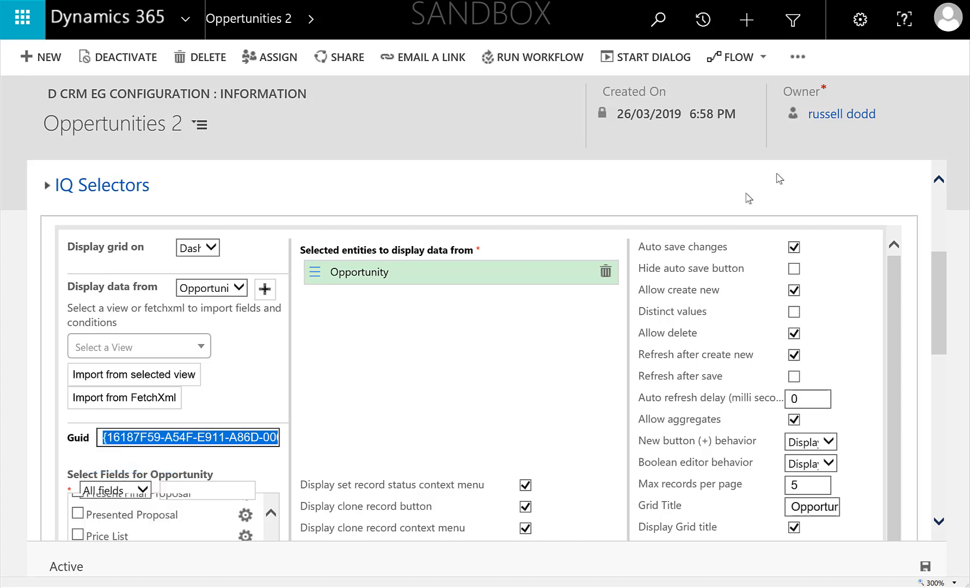
key("alt+Tab")
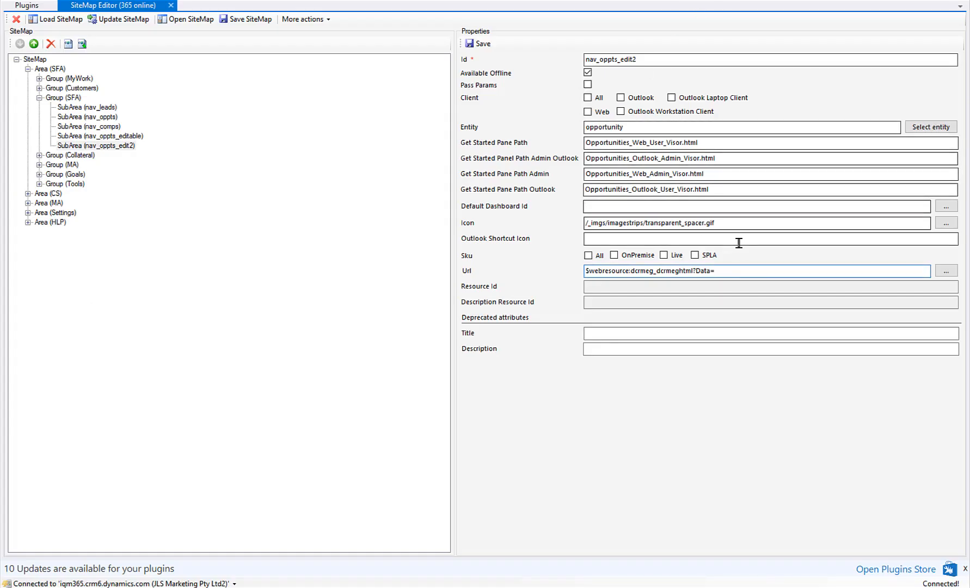
key("ctrl+v")
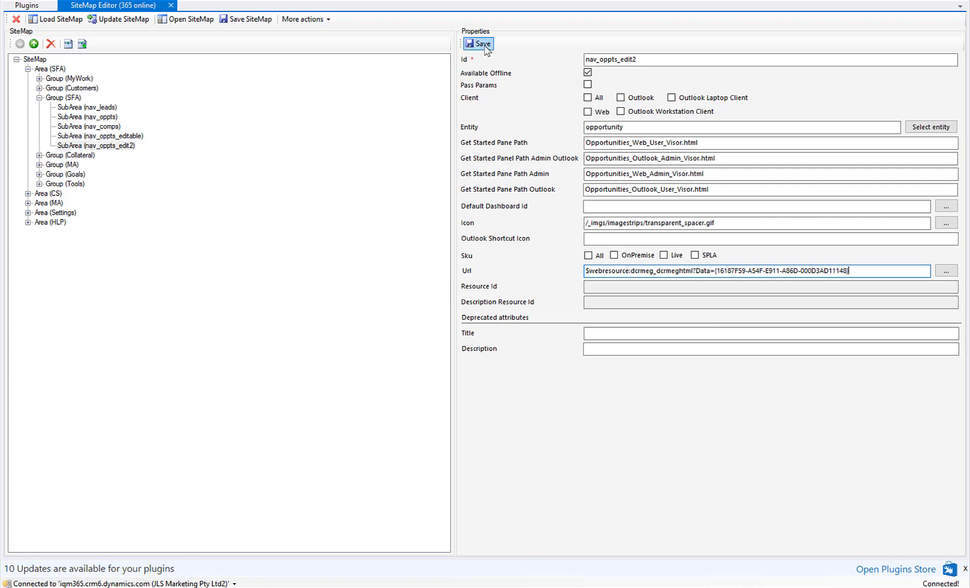
- Switch to Dynamics 365 and open the new Opportunities(2) subarea from the Sales navigation
left_click(113, 19)
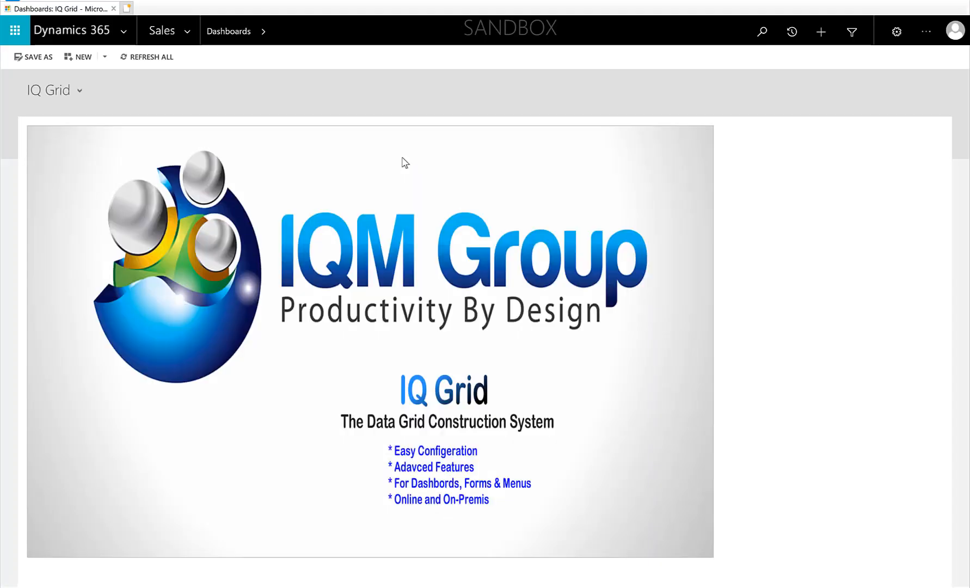
left_click(187, 28)
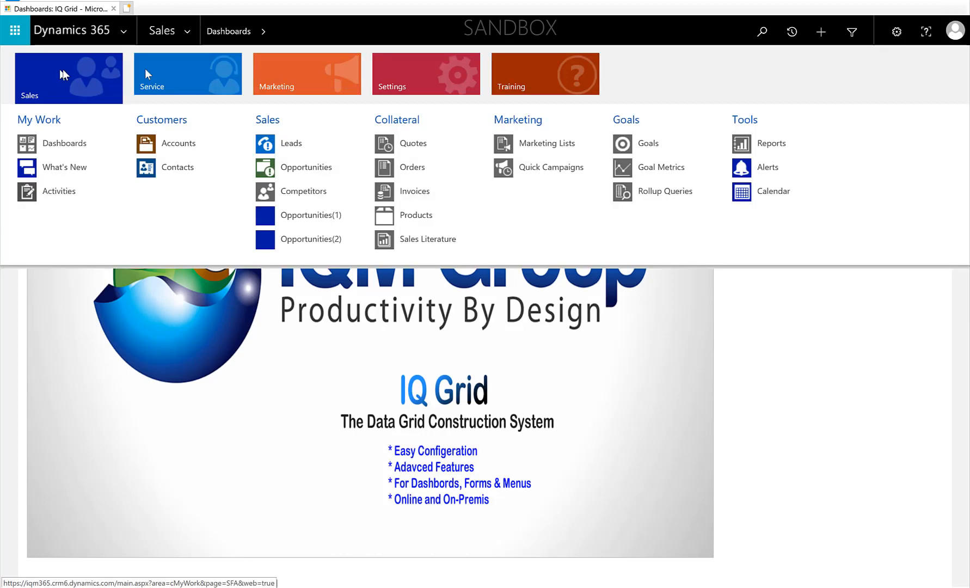
left_click(304, 240)
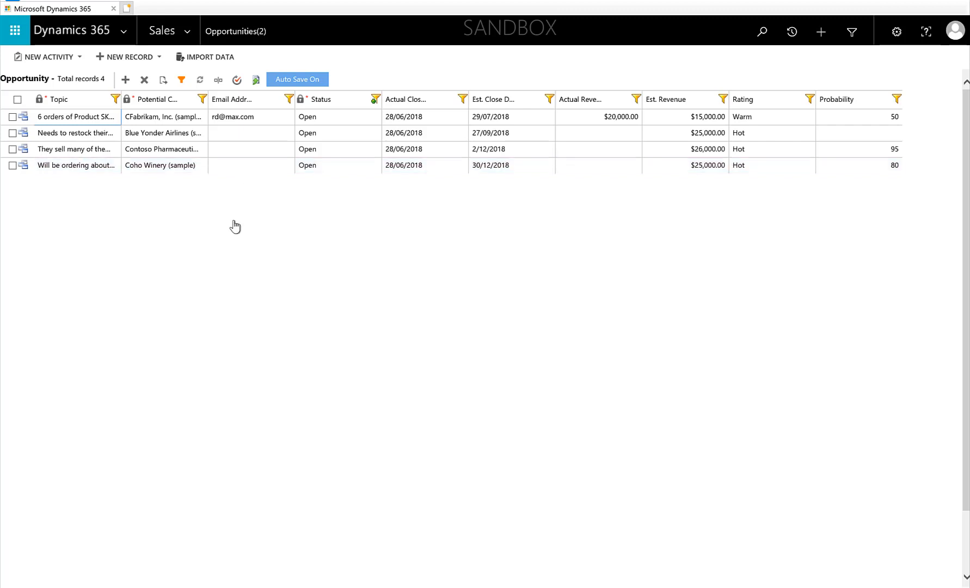
- Open the Oppertunities 2 IQ Grid configuration from Settings, set Max records per page to 25 and save
left_click(188, 34)
left_click(417, 75)
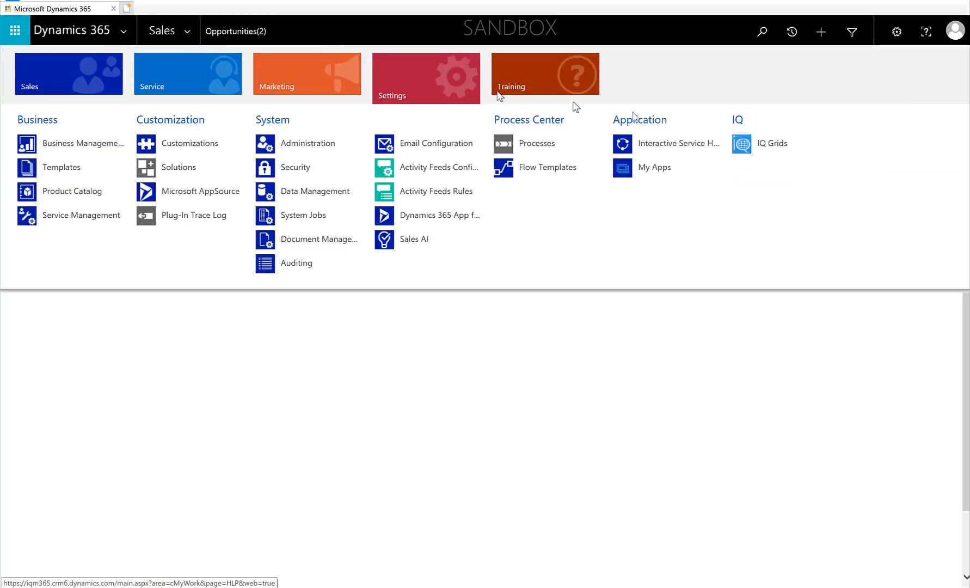
left_click(762, 143)
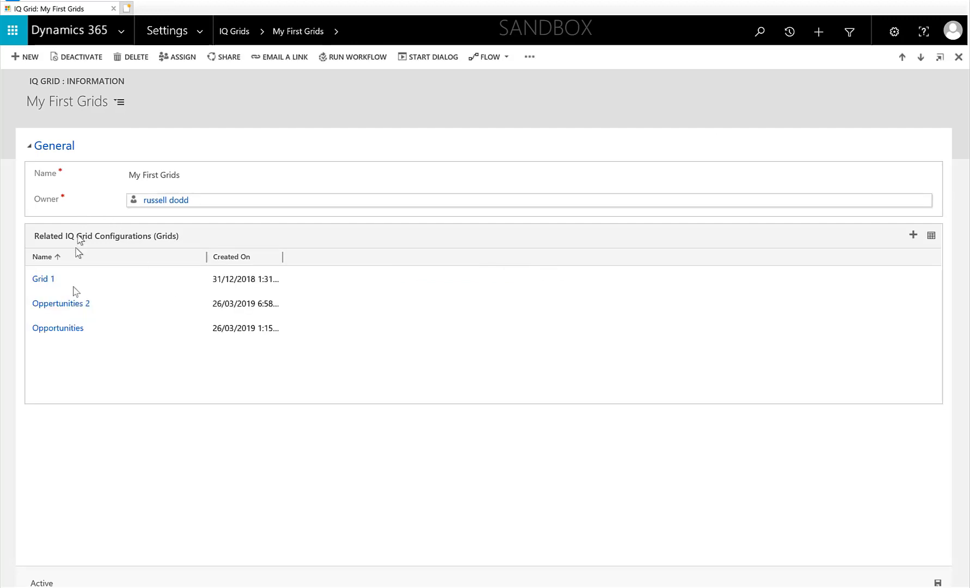
left_click(58, 303)
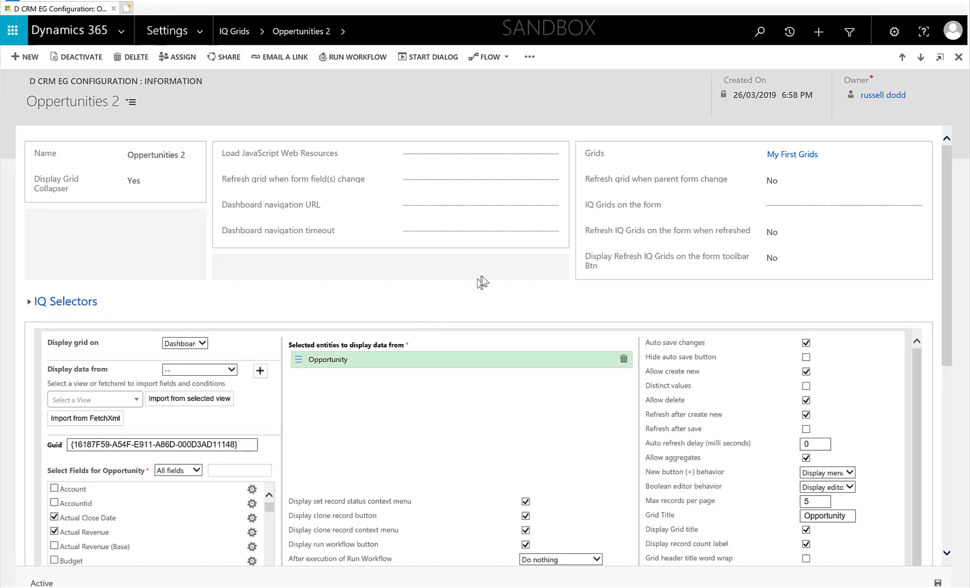
scroll(680, 305, "down", 5)
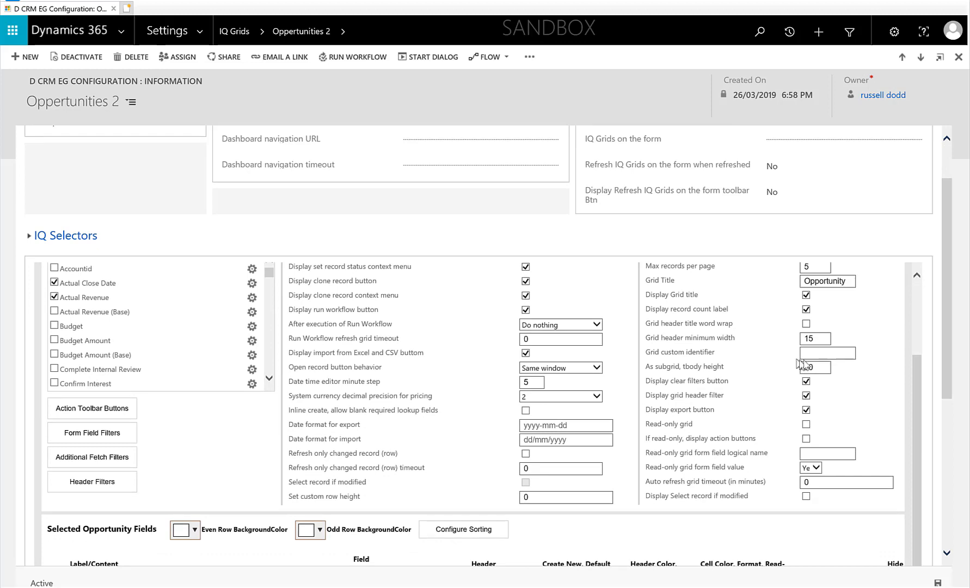
scroll(800, 364, "up", 3)
double_click(814, 351)
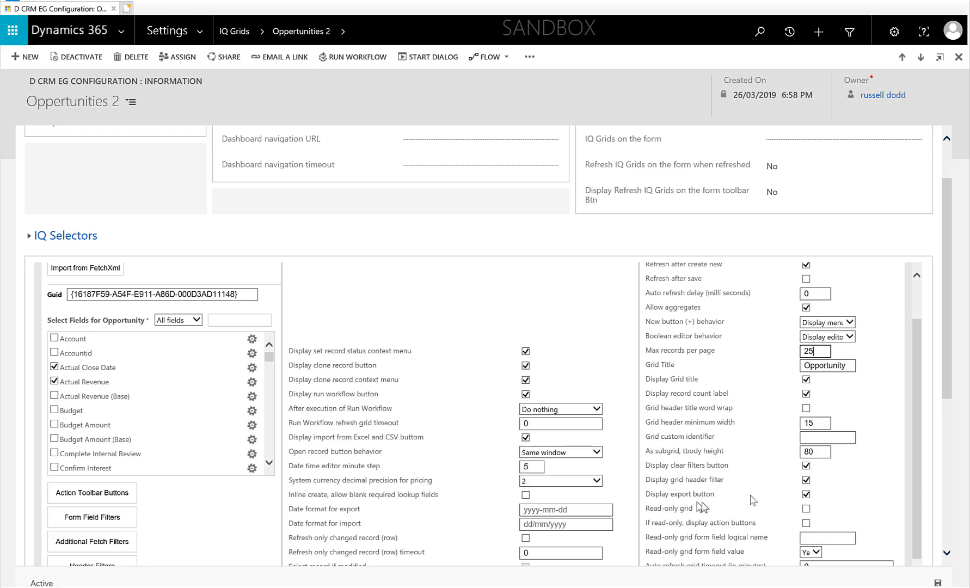
left_click(864, 455)
scroll(816, 460, "down", 5)
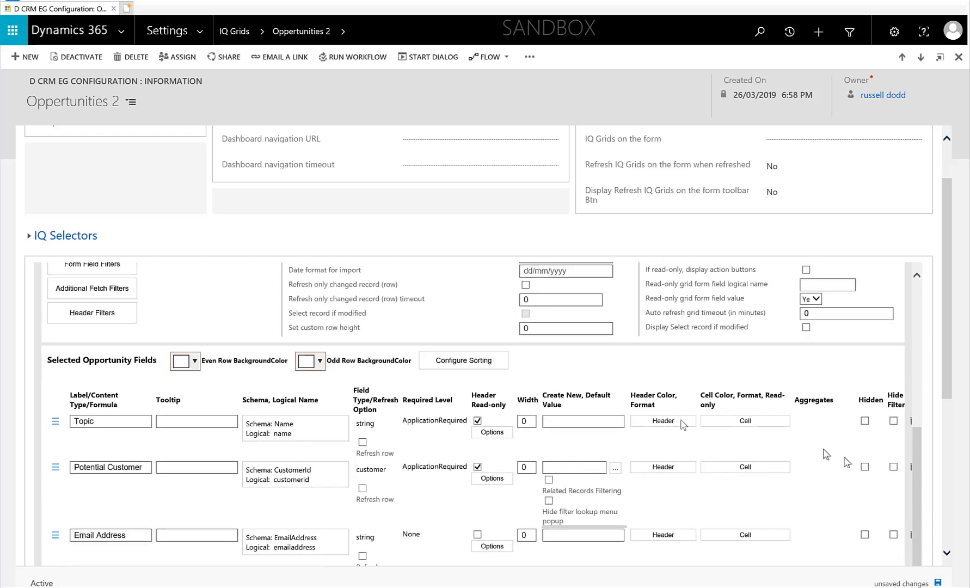
left_click(937, 582)
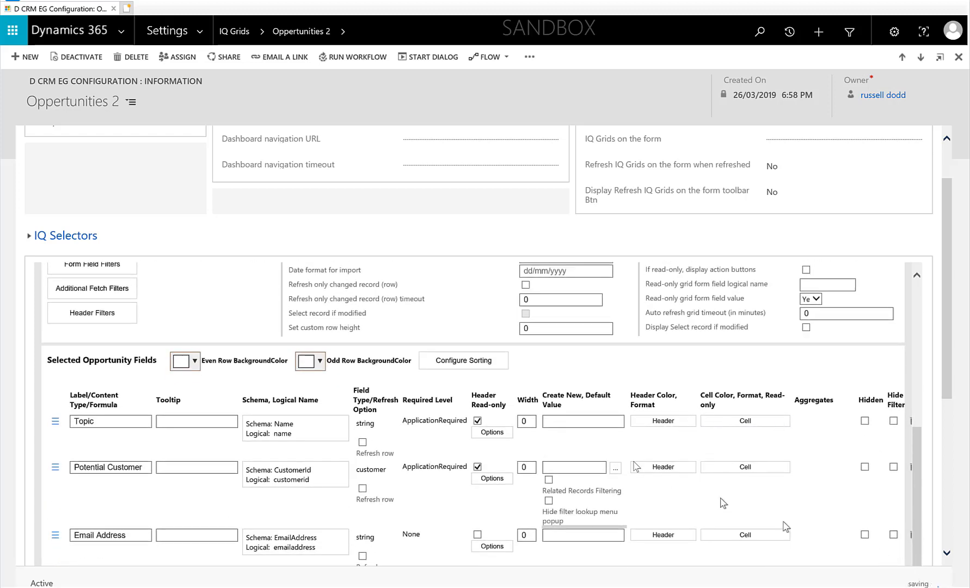
- Open the Status column's cell formatting, add condition rows and set the first row's background to red
scroll(626, 435, "down", 10)
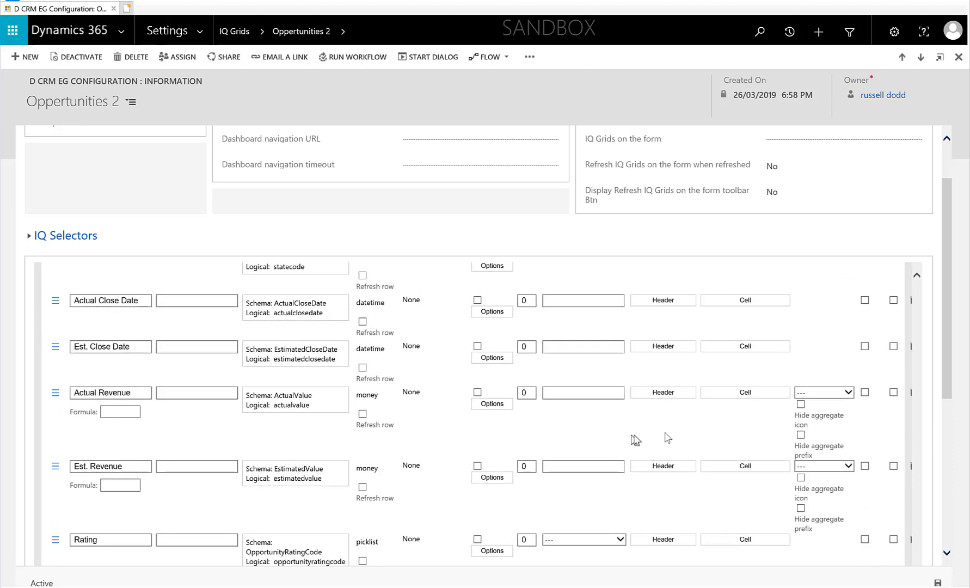
scroll(693, 437, "down", 3)
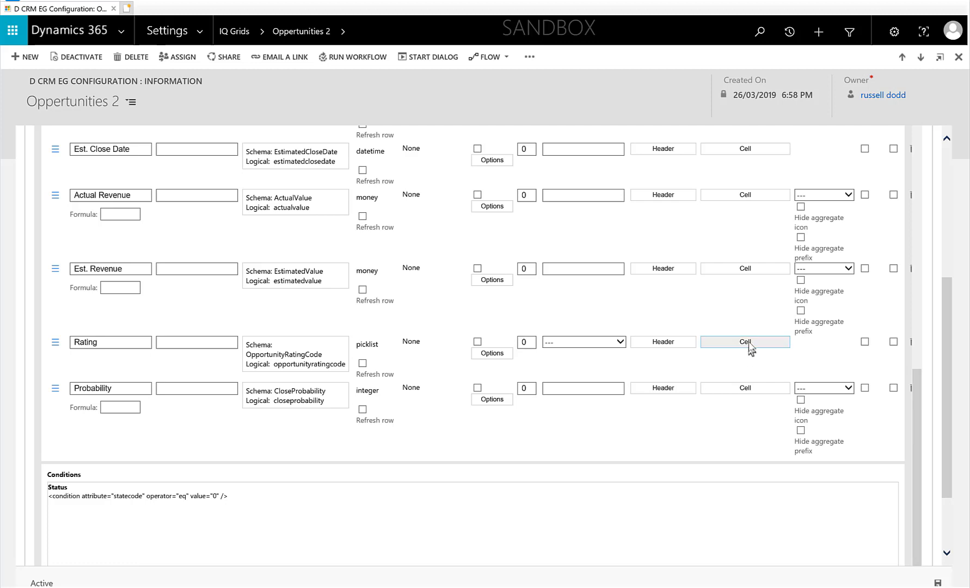
scroll(749, 346, "up", 5)
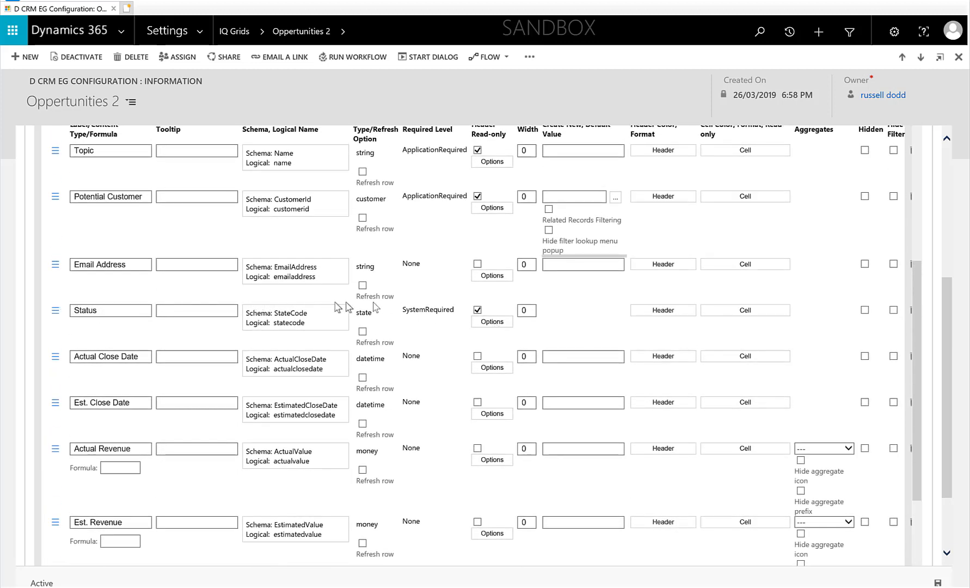
left_click(732, 311)
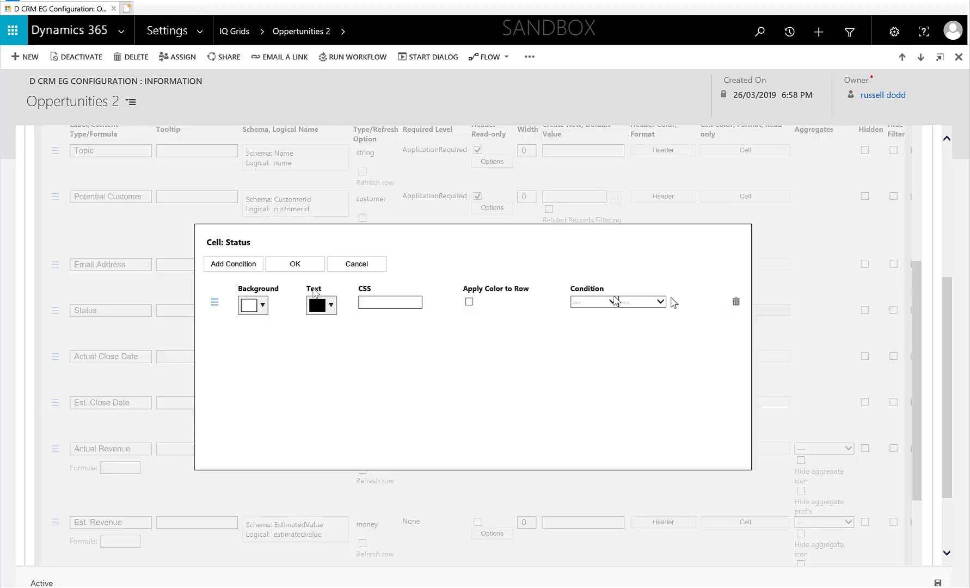
left_click(246, 265)
left_click(246, 265)
left_click(263, 305)
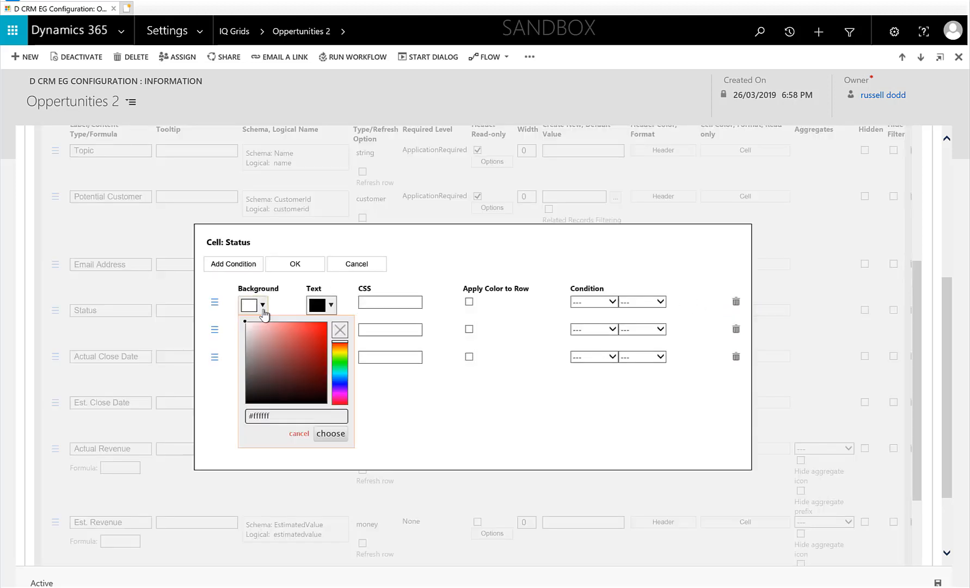
left_click_drag(315, 331, 336, 322)
left_click(325, 433)
- Set the second condition row's background colour to green #3aff00
left_click(260, 333)
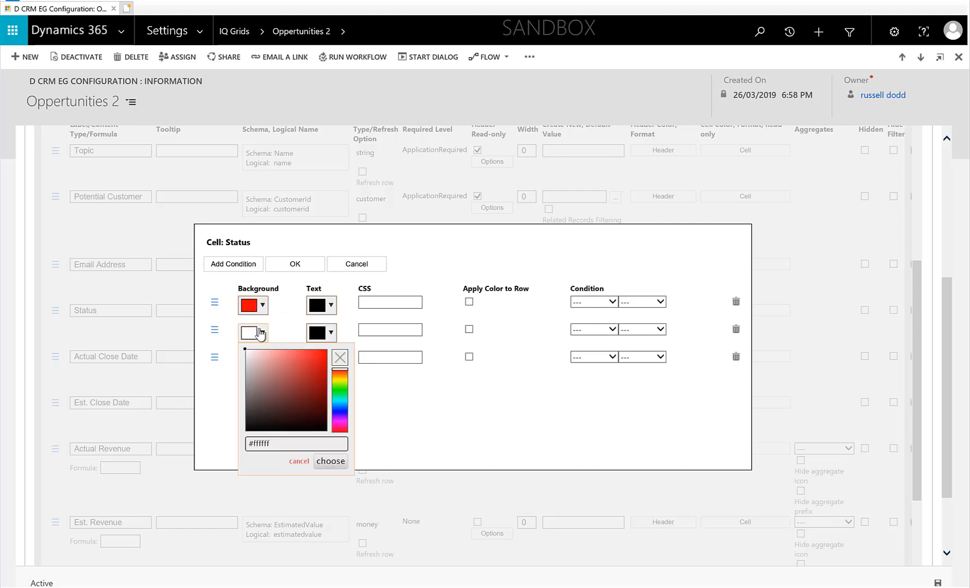
left_click(339, 387)
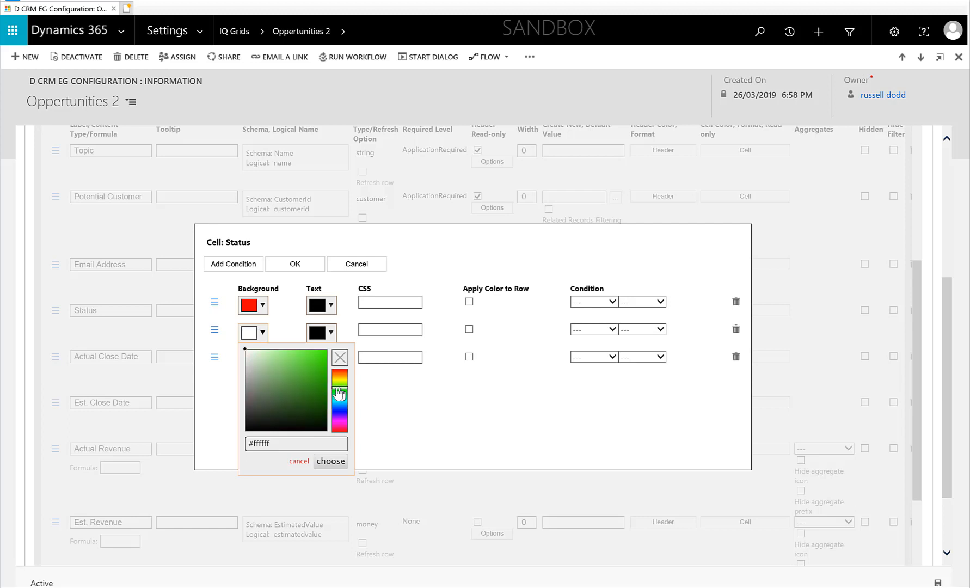
left_click(324, 462)
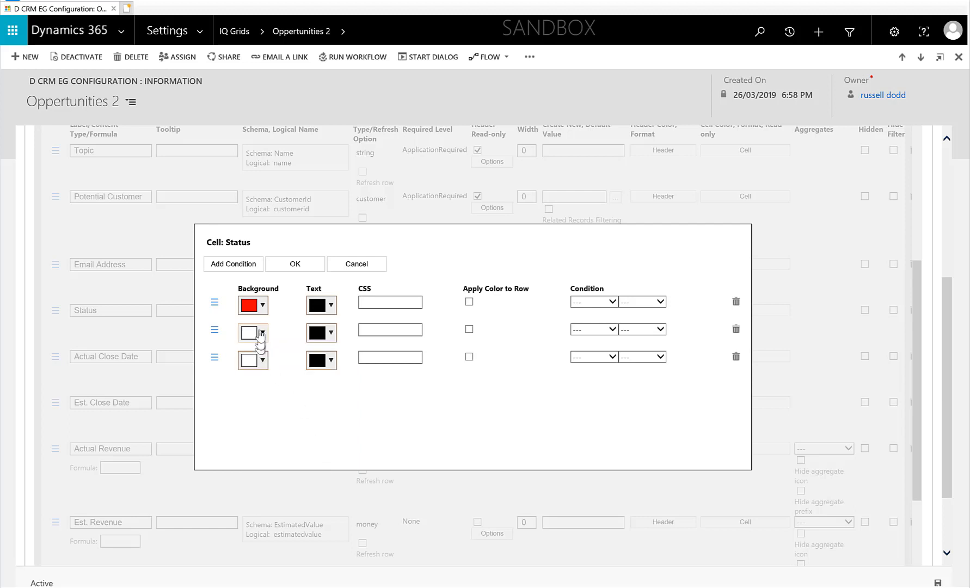
left_click(260, 333)
left_click(323, 363)
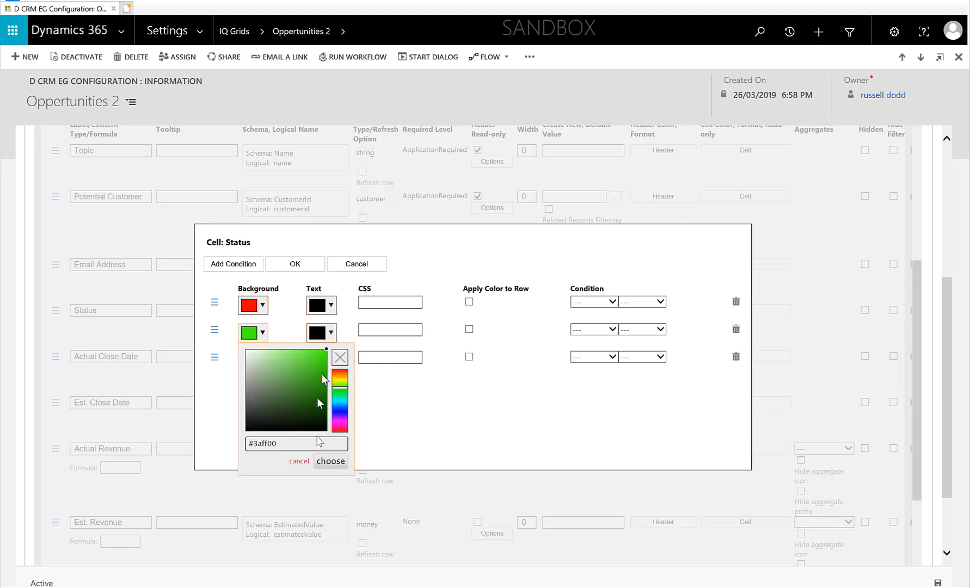
left_click(326, 462)
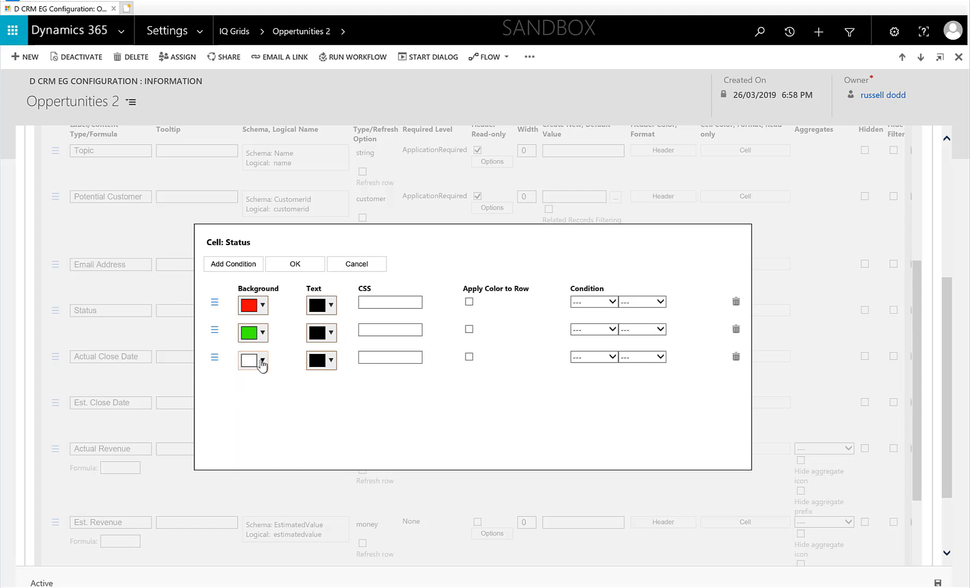
- Set the third condition row's background colour to yellow
left_click(262, 364)
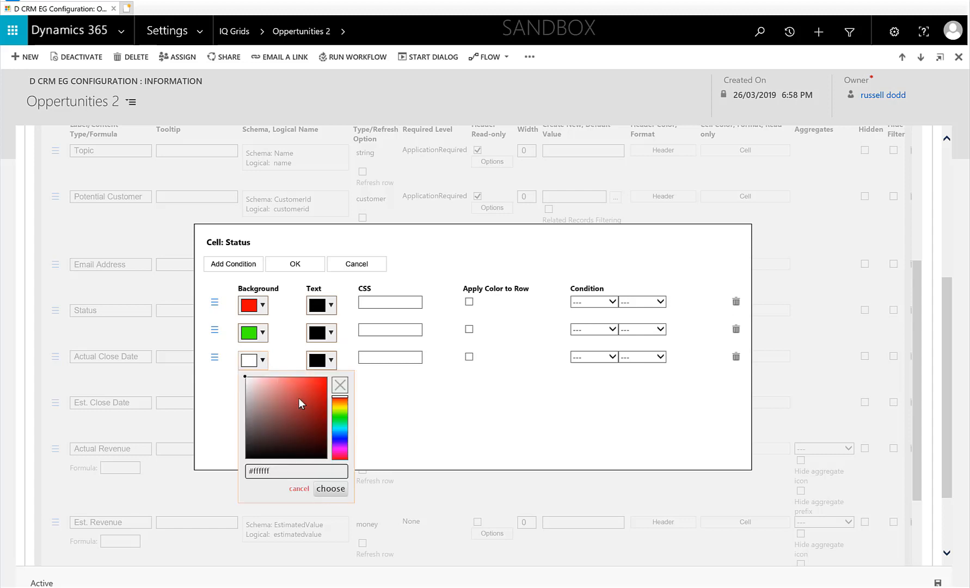
left_click(334, 407)
left_click_drag(318, 407, 327, 380)
- Set the condition operator of all three rows to Equals
left_click(594, 302)
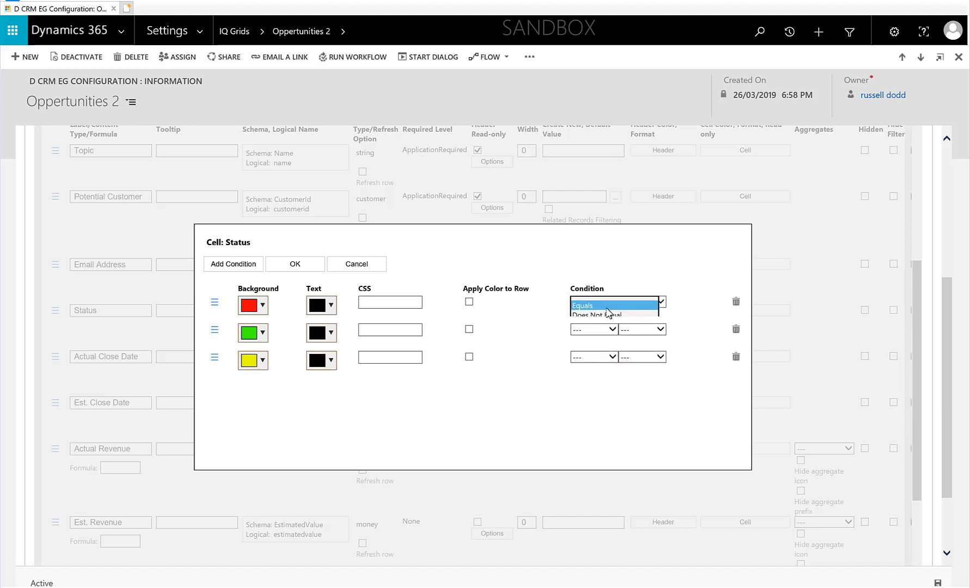
left_click(609, 313)
left_click(608, 329)
left_click(603, 339)
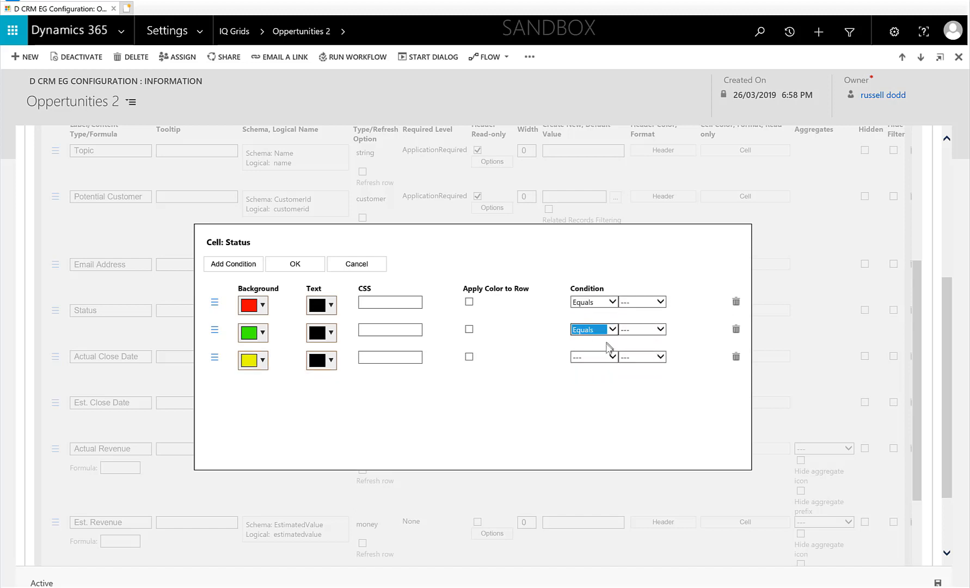
left_click(609, 356)
left_click(604, 366)
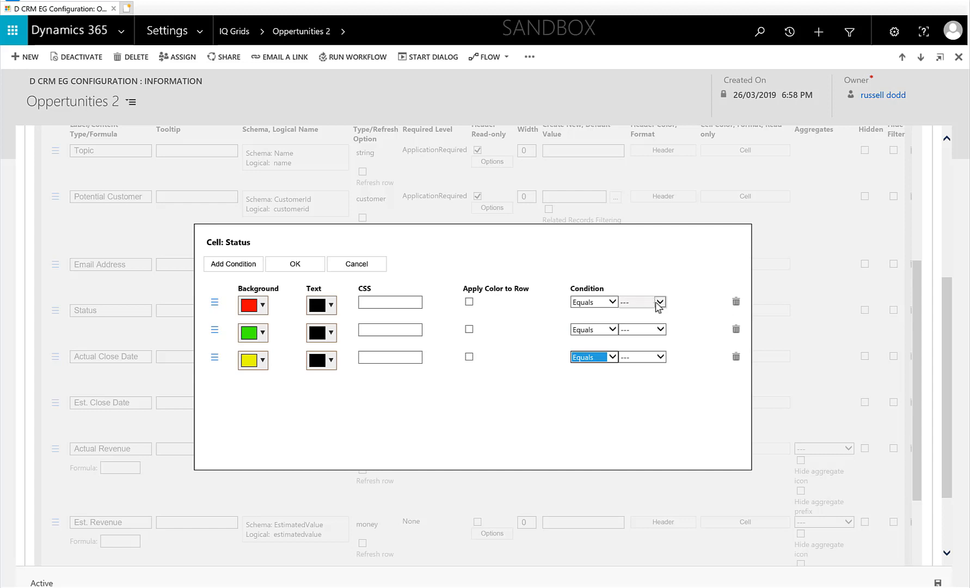
- Set the three rows' condition values to Lost, Won and Open, confirm the cell formatting and save the configuration
left_click(655, 303)
left_click(641, 332)
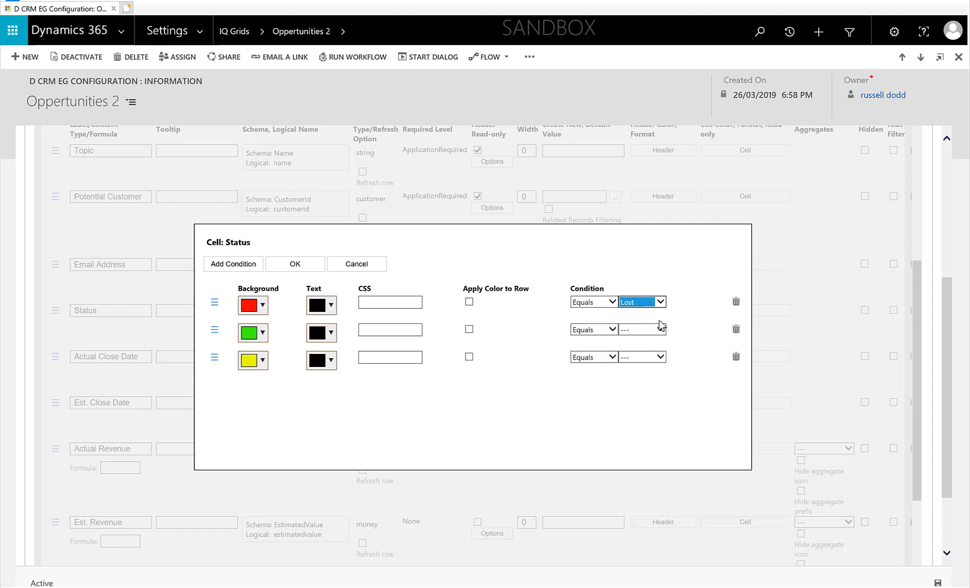
left_click(658, 330)
left_click(646, 349)
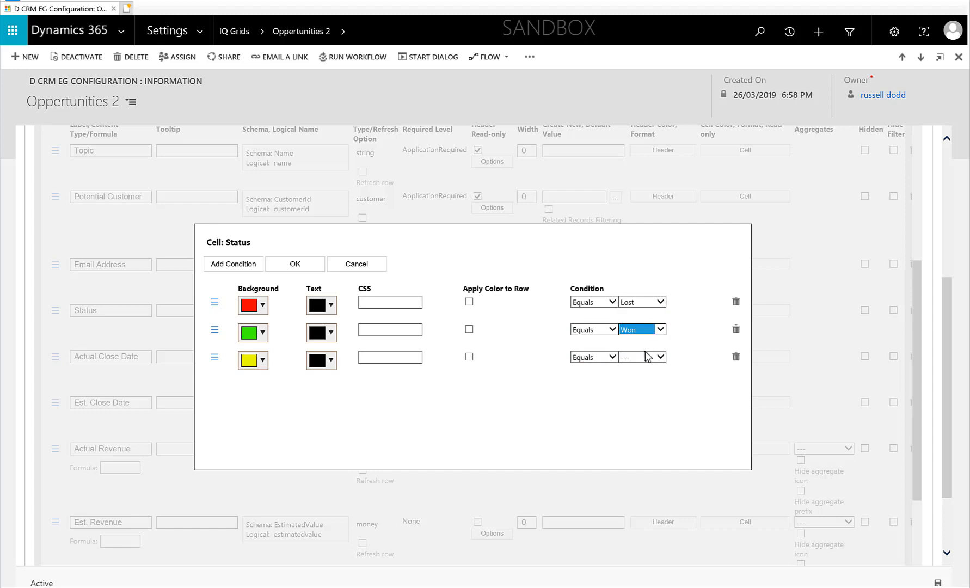
left_click(650, 357)
left_click(635, 367)
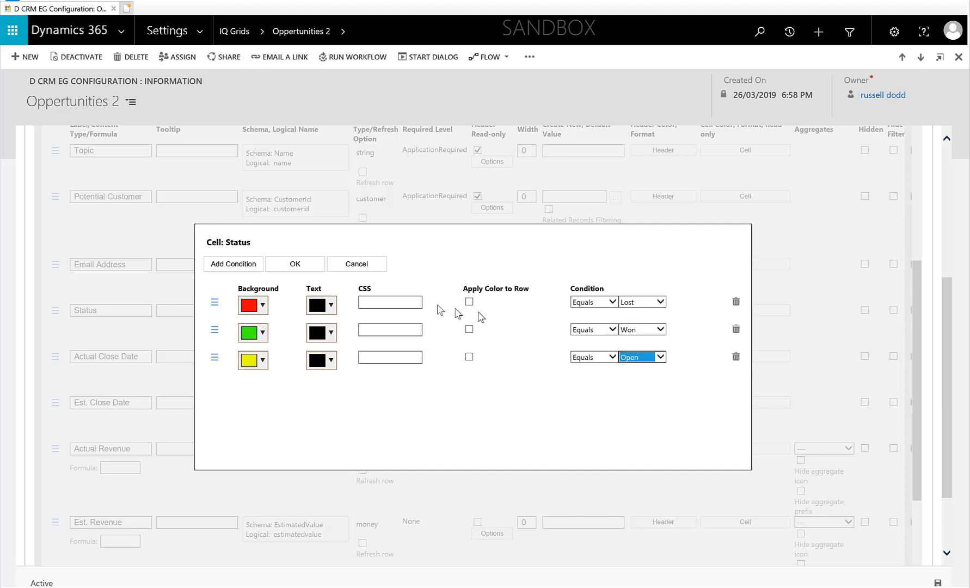
left_click(295, 263)
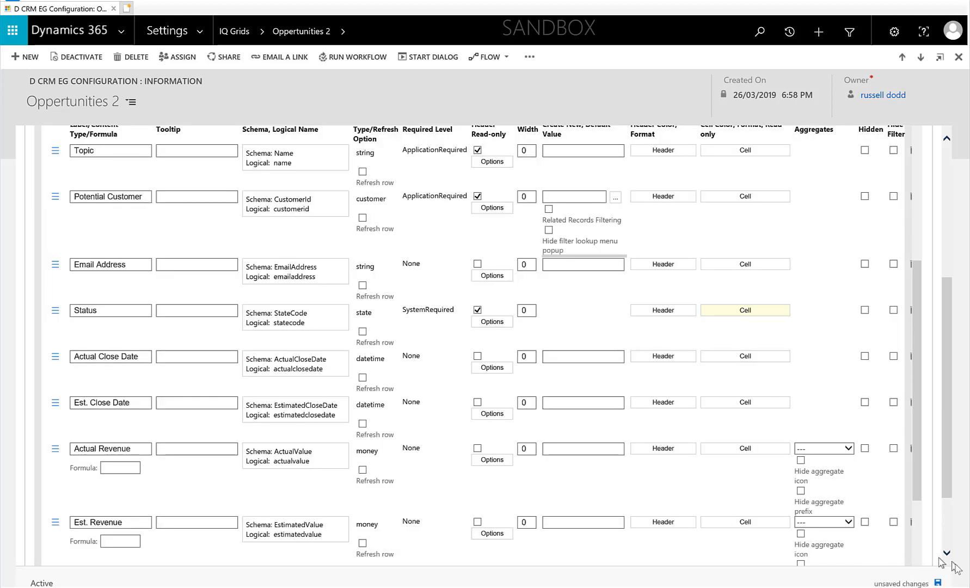
left_click(938, 581)
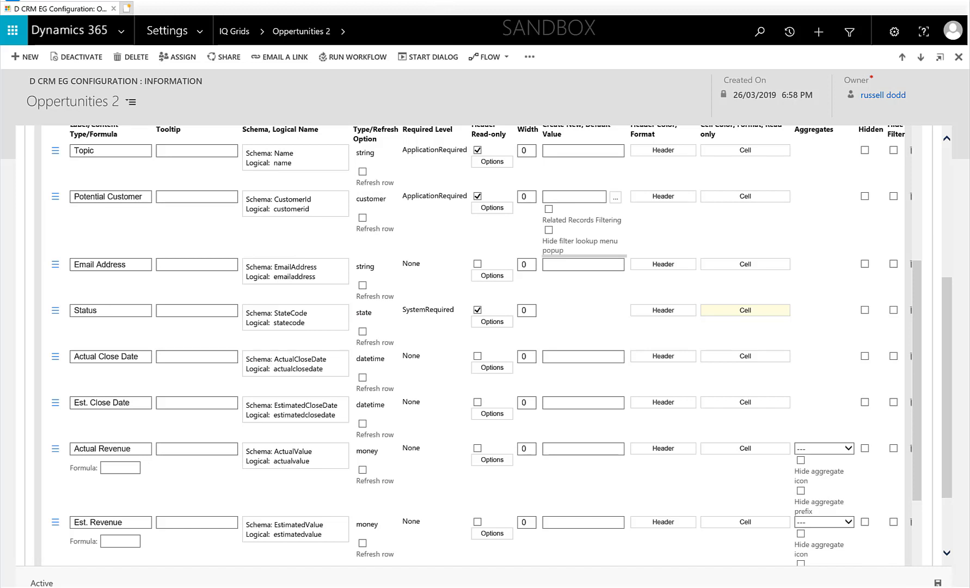
- Open the Opportunities(2) grid from the Sales navigation to check the coloured Status column
left_click(202, 31)
left_click(73, 69)
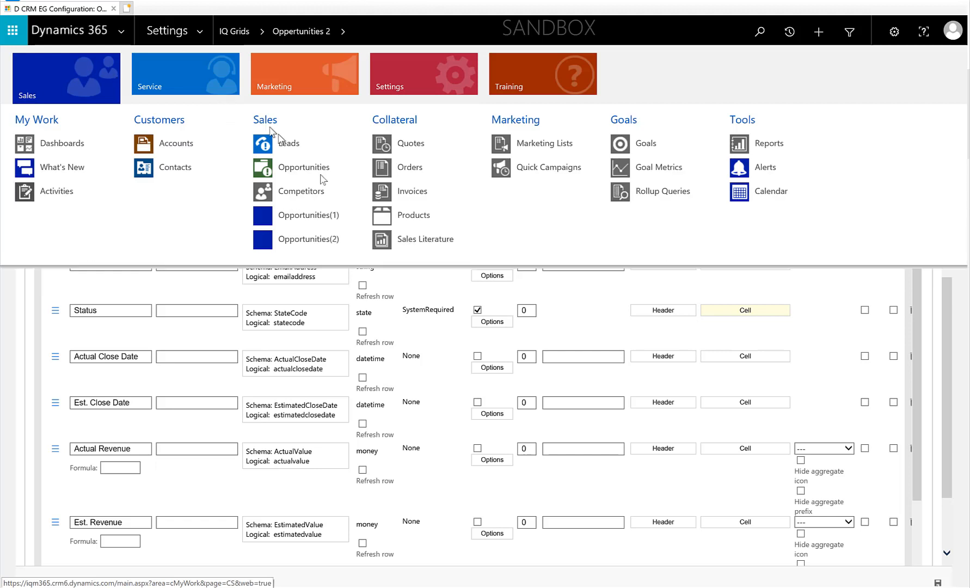
left_click(307, 242)
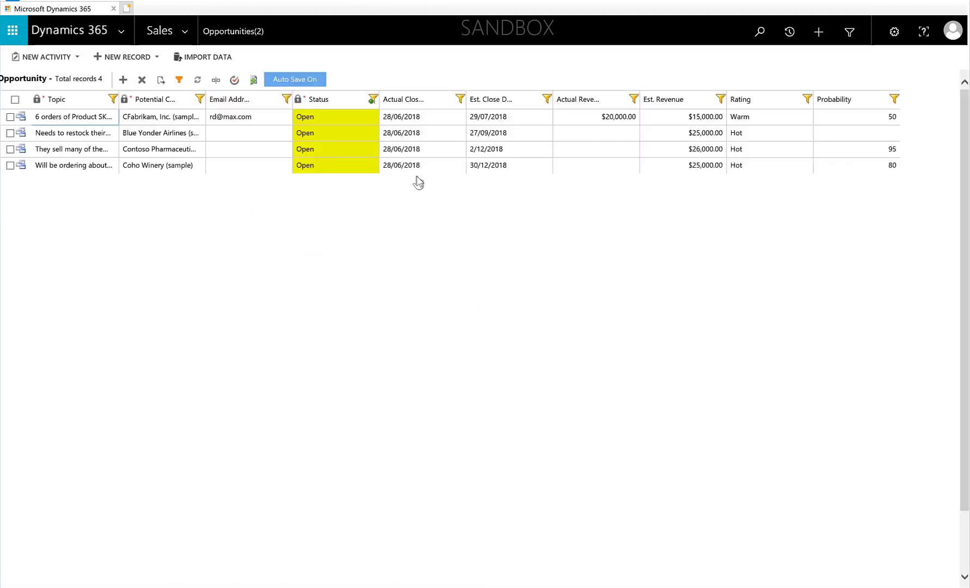
- Reopen the Oppertunities 2 configuration and browse the list of available opportunity fields
left_click(336, 116)
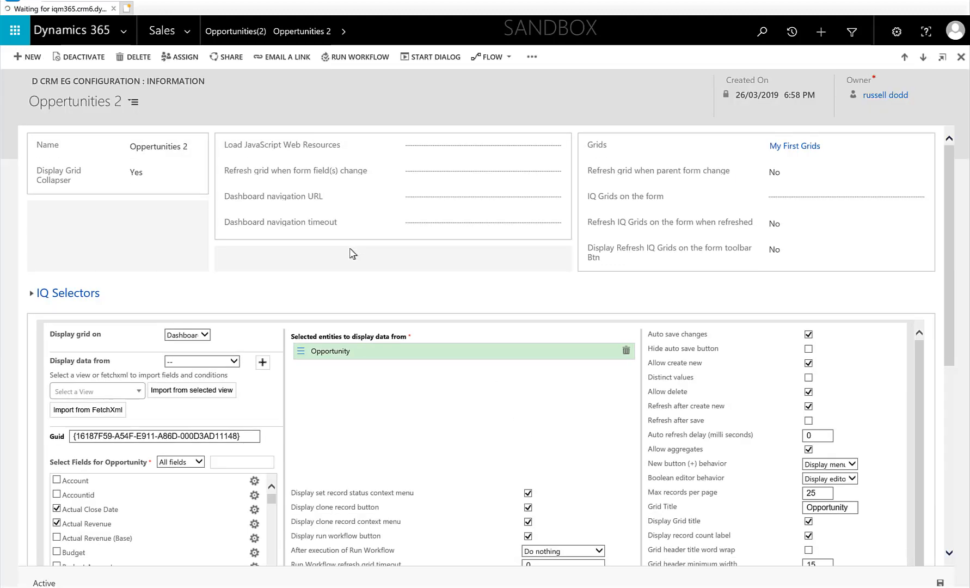
scroll(353, 253, "down", 5)
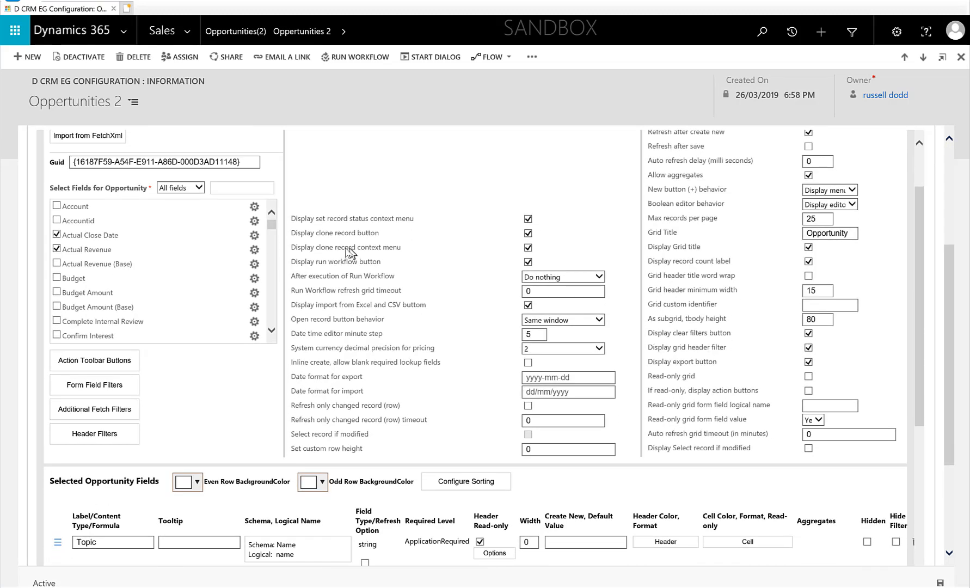
mouse_move(175, 249)
scroll(176, 261, "down", 10)
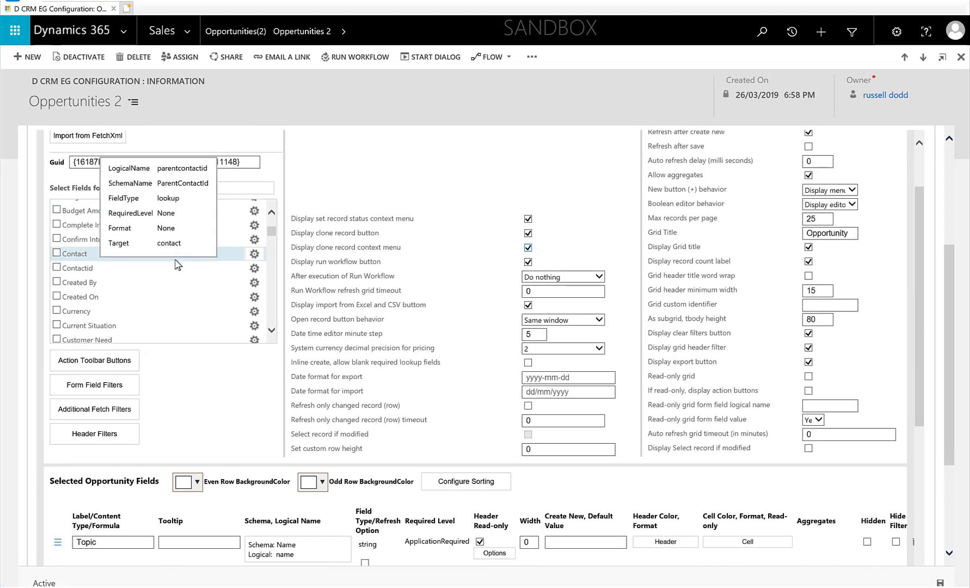
scroll(175, 265, "down", 6)
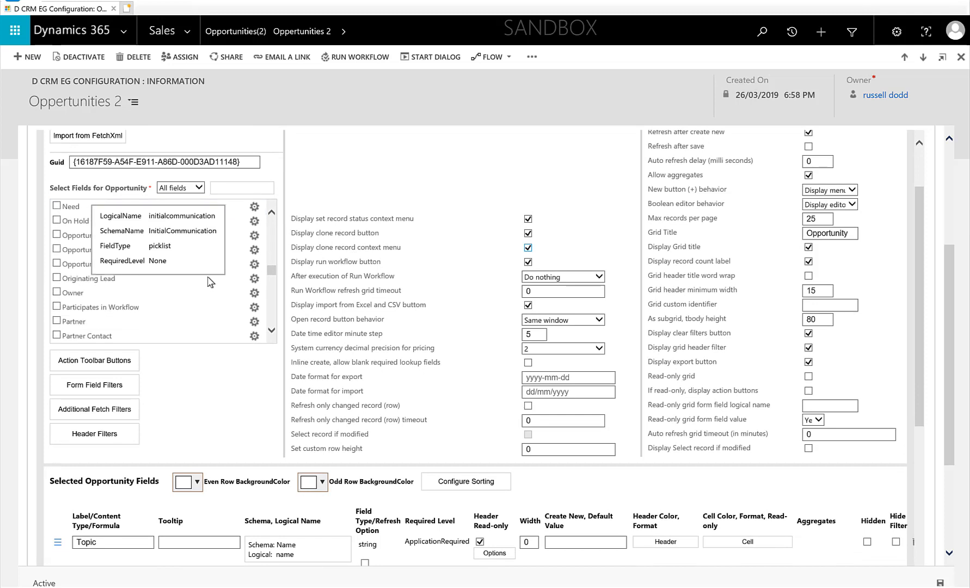
- Set the Status field's filter condition to Equals Open, Won and Lost, then save the configuration
scroll(208, 281, "down", 4)
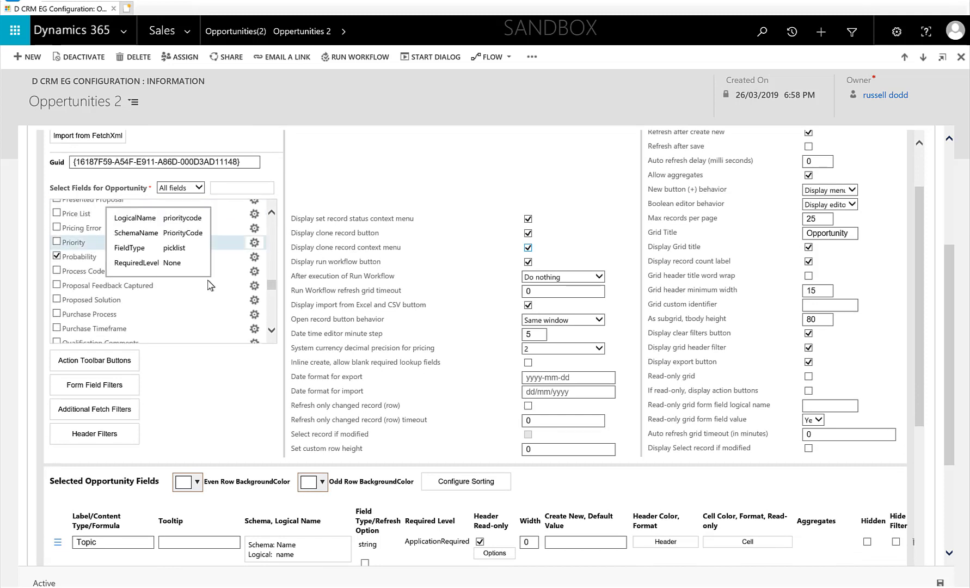
scroll(210, 285, "down", 4)
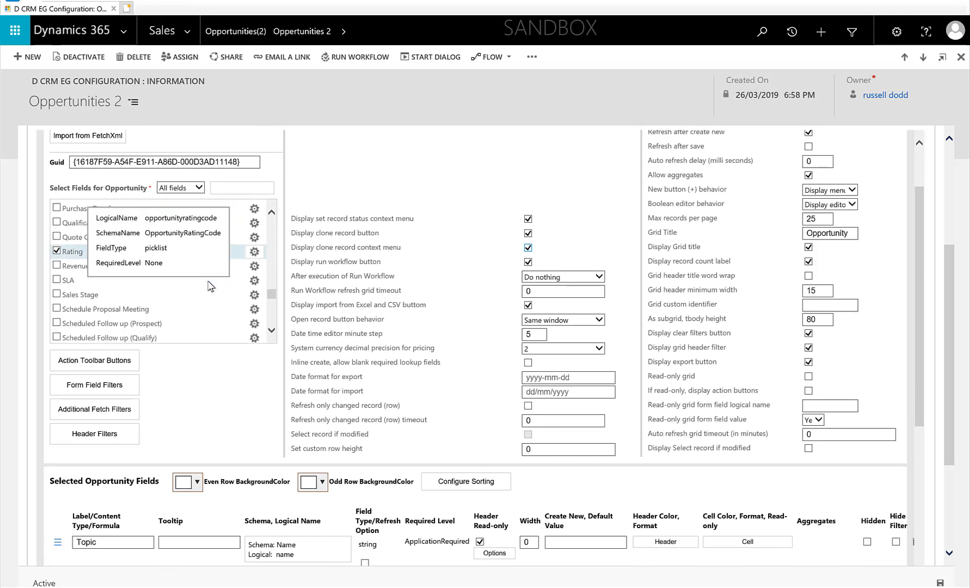
scroll(259, 259, "down", 4)
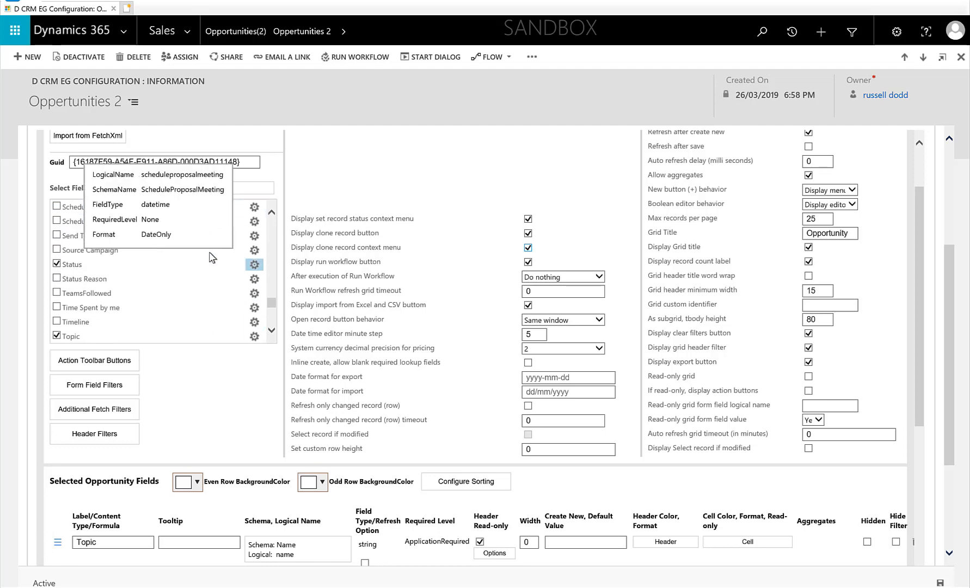
left_click(255, 264)
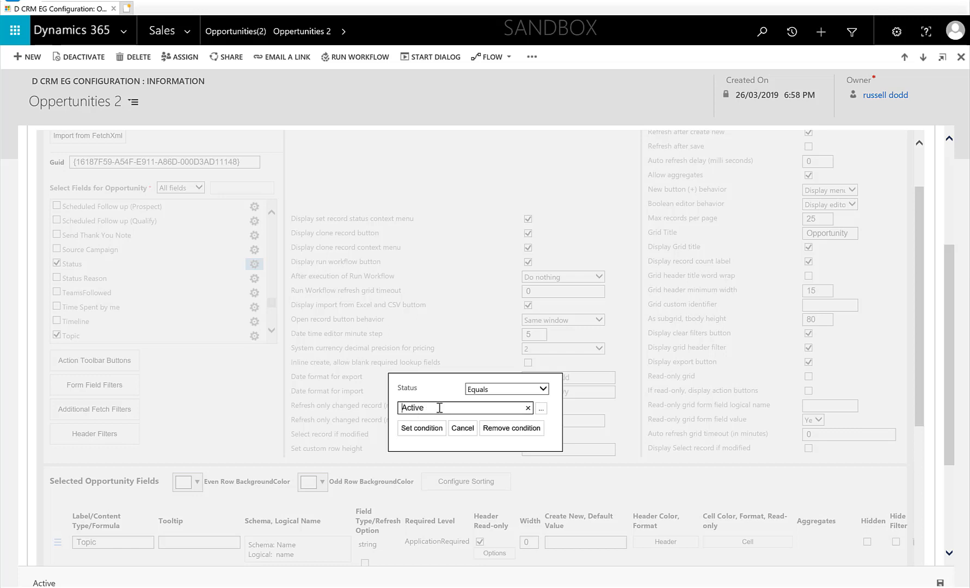
left_click(541, 410)
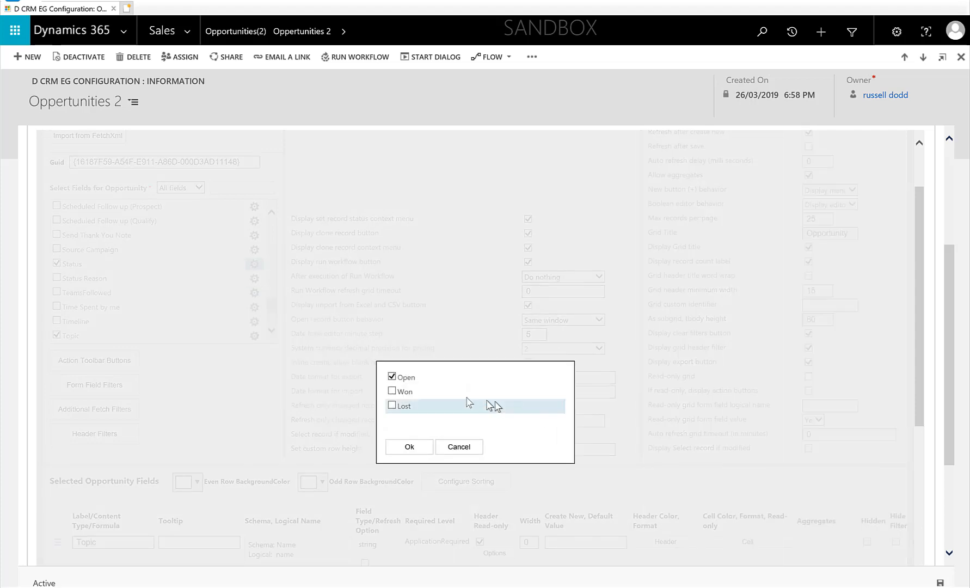
left_click(391, 406)
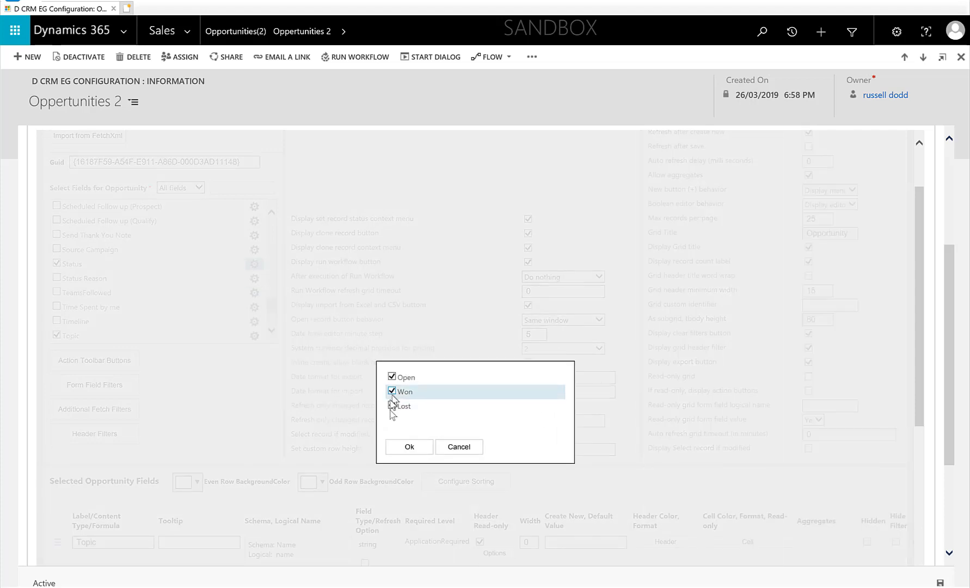
left_click(406, 446)
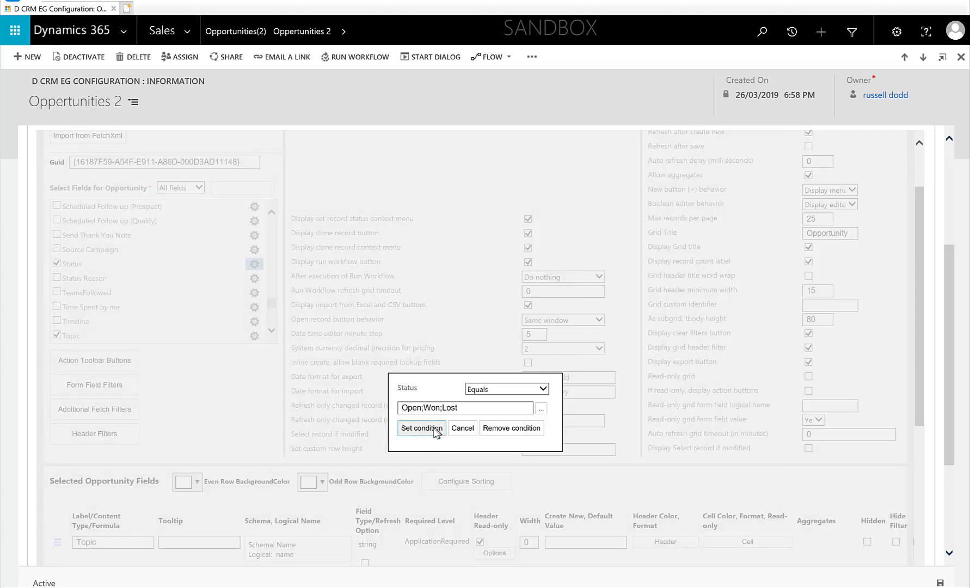
left_click(420, 427)
left_click(940, 583)
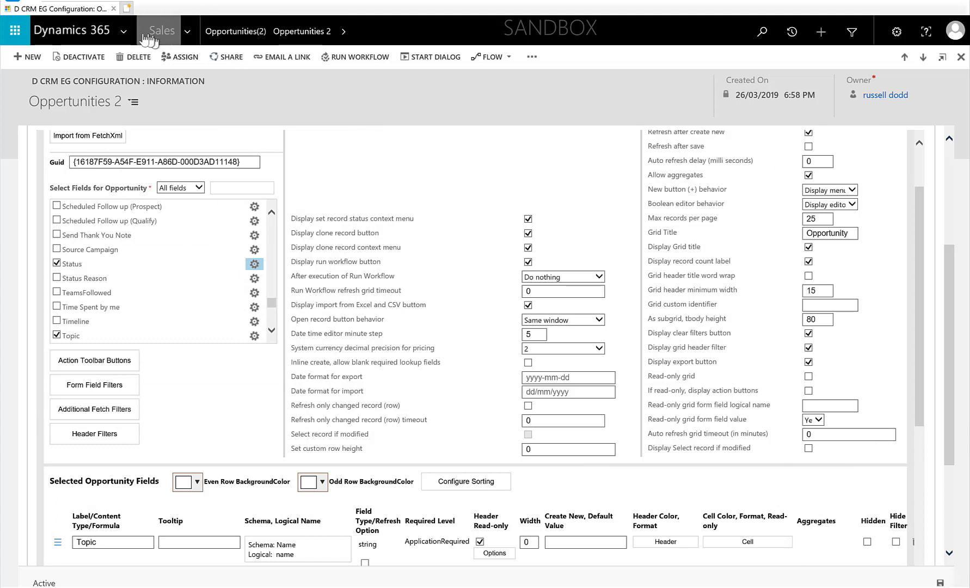
- Open the Opportunities(2) grid from the Sales navigation
left_click(189, 34)
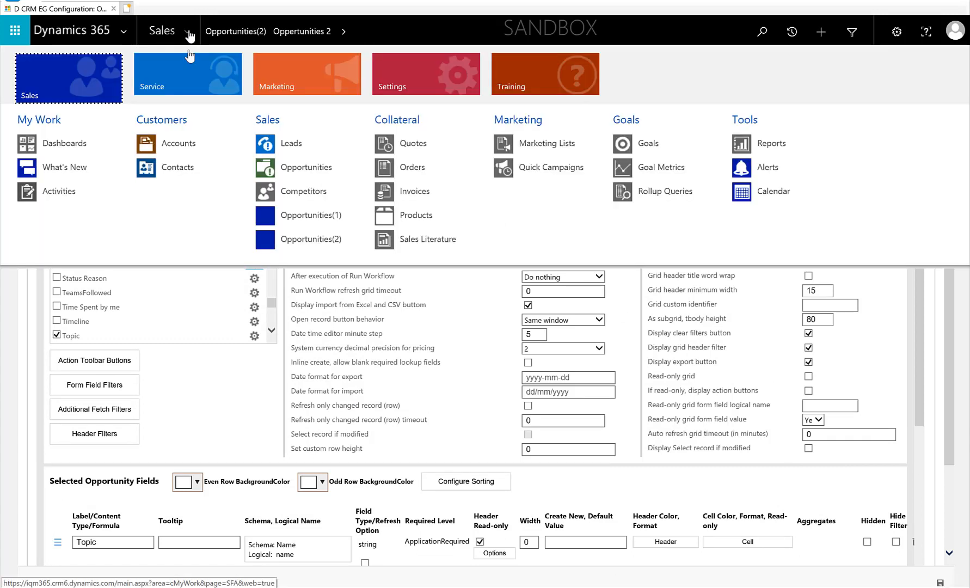
left_click(304, 240)
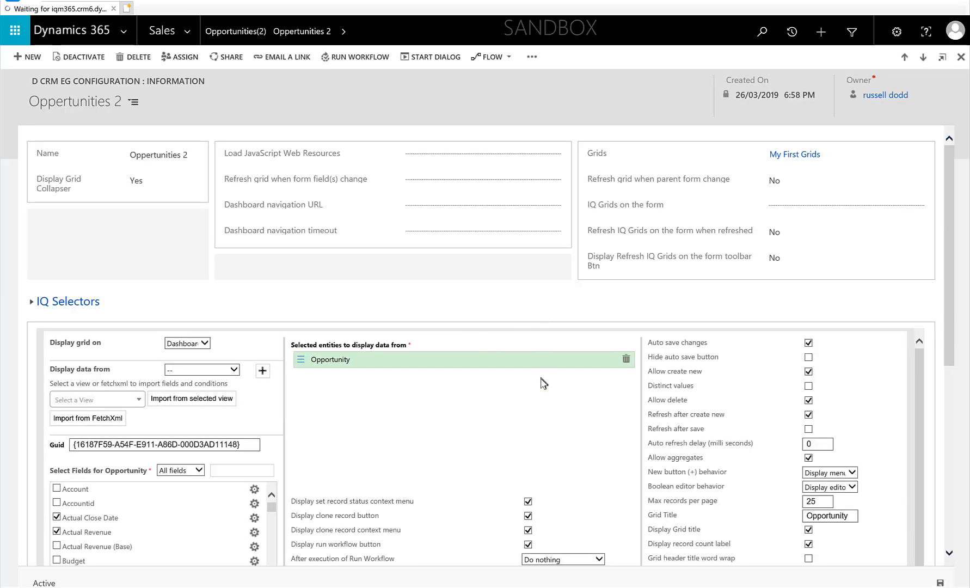
- Open the cell formatting for the Rating column and add two more condition rows, making three
scroll(544, 384, "down", 10)
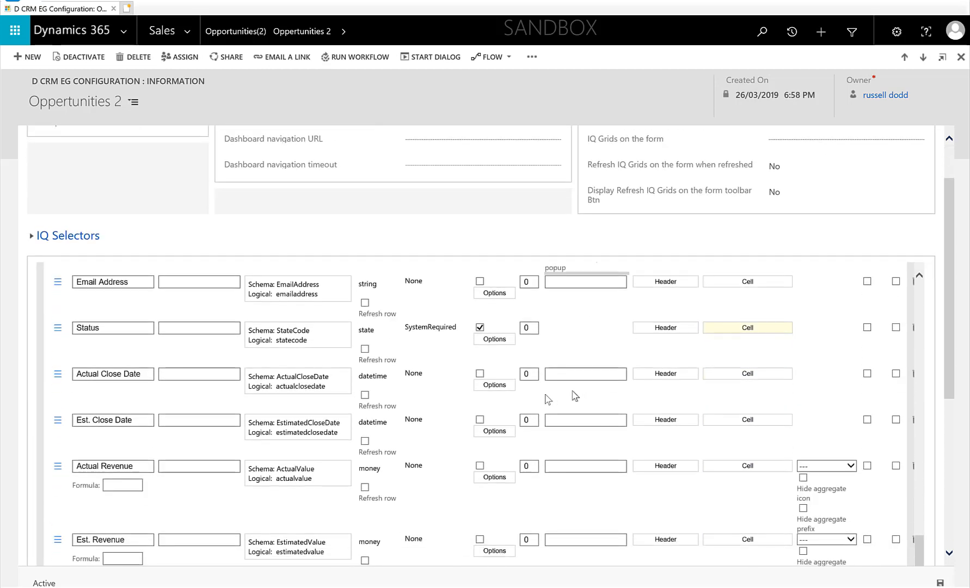
scroll(547, 399, "down", 3)
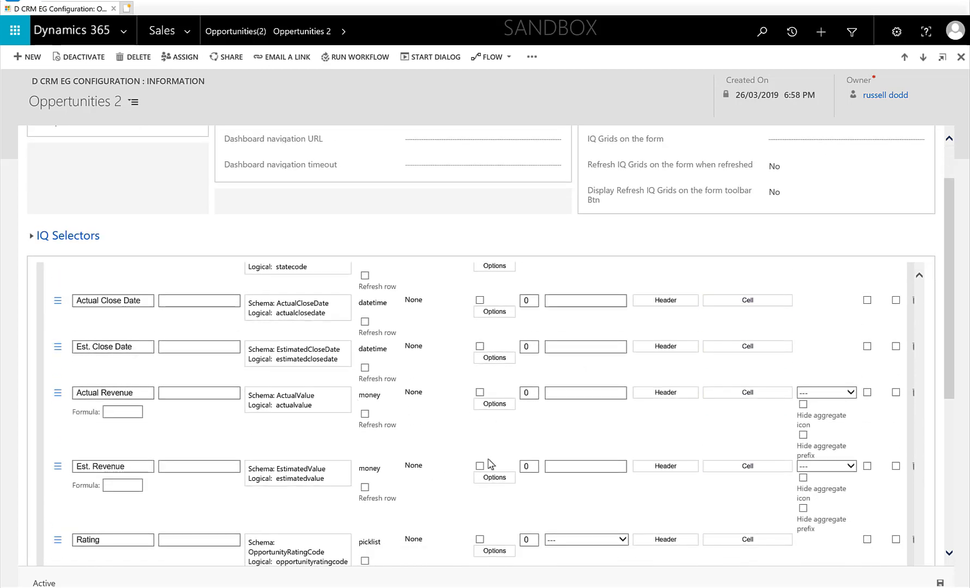
scroll(491, 463, "down", 3)
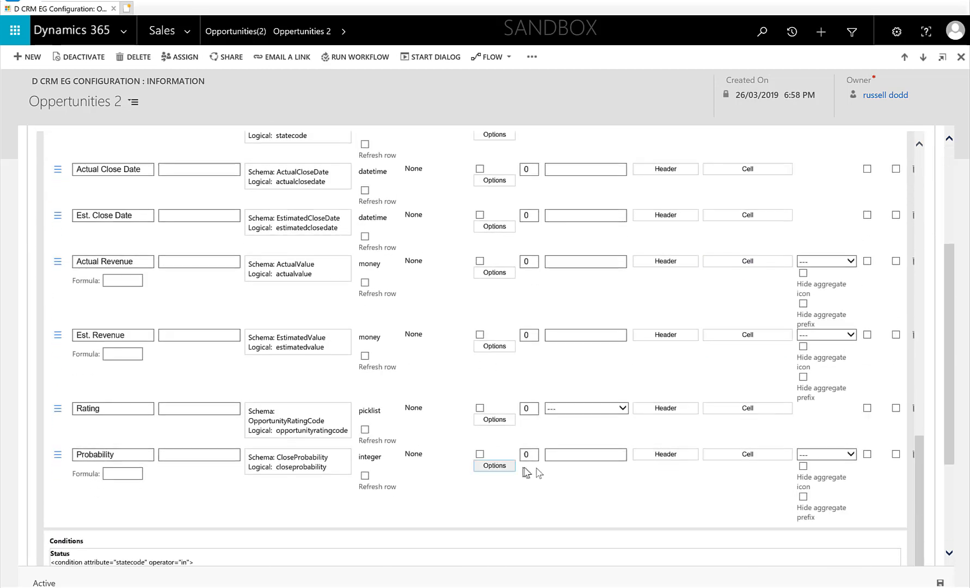
left_click(748, 408)
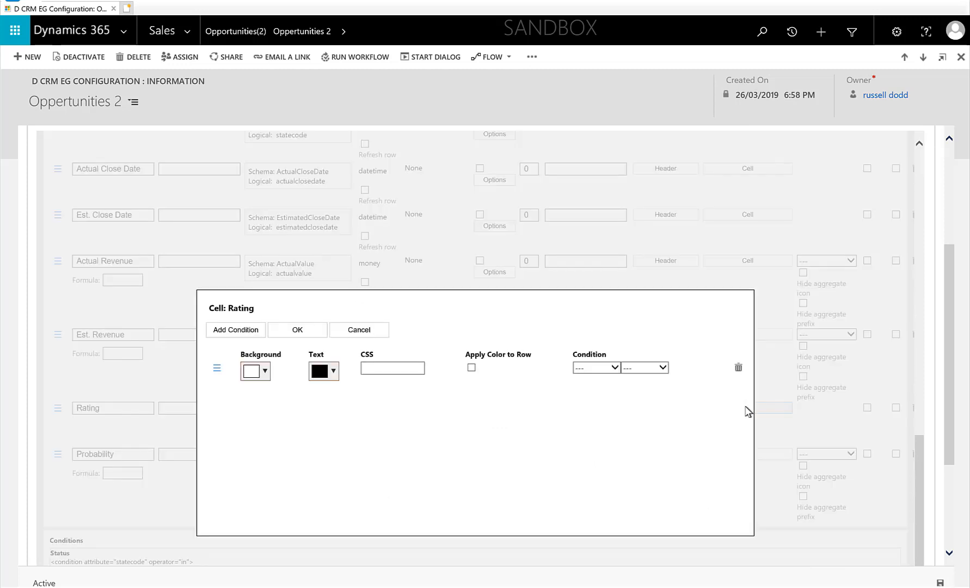
left_click(265, 371)
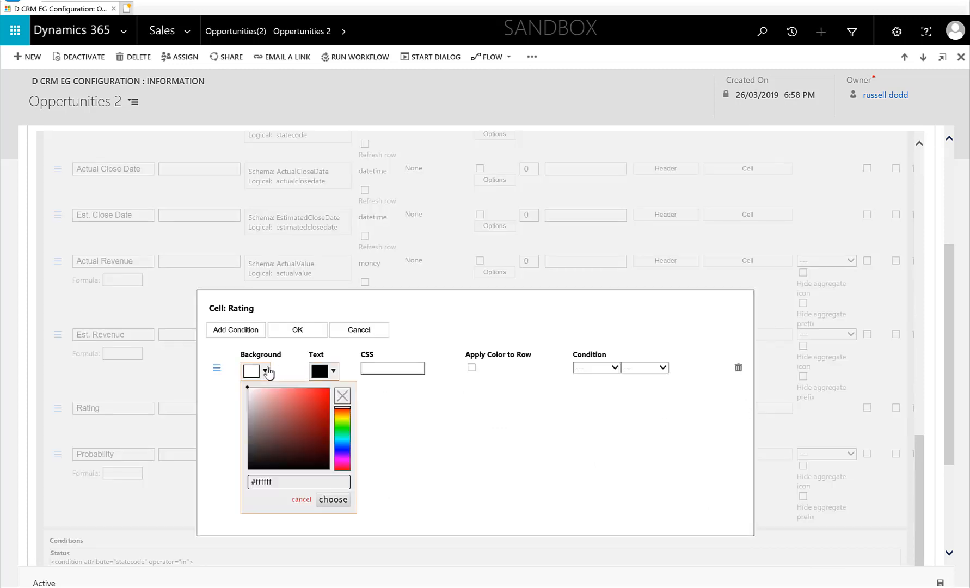
left_click(249, 331)
left_click(248, 331)
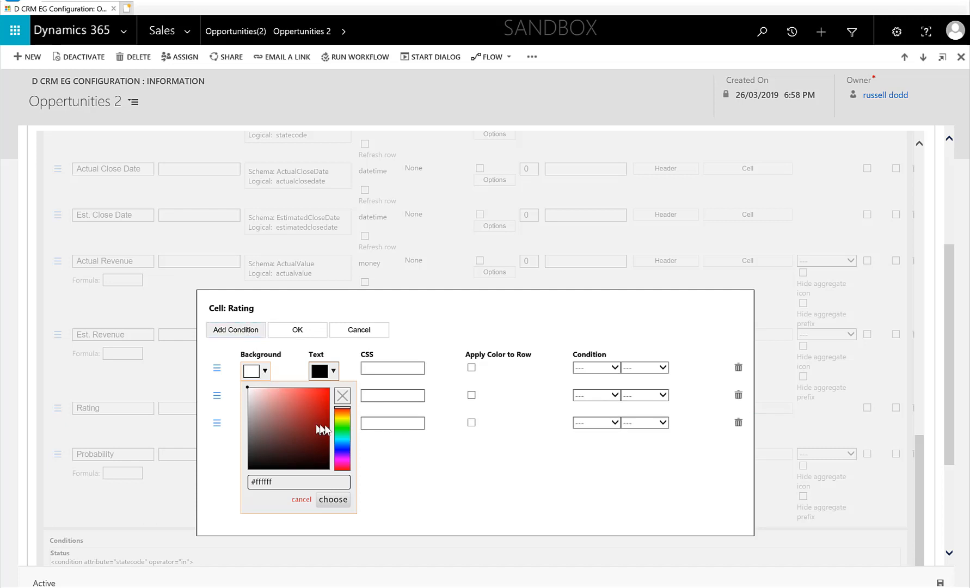
- Set the background colour of the first row to cyan and the second row to magenta
left_click(340, 440)
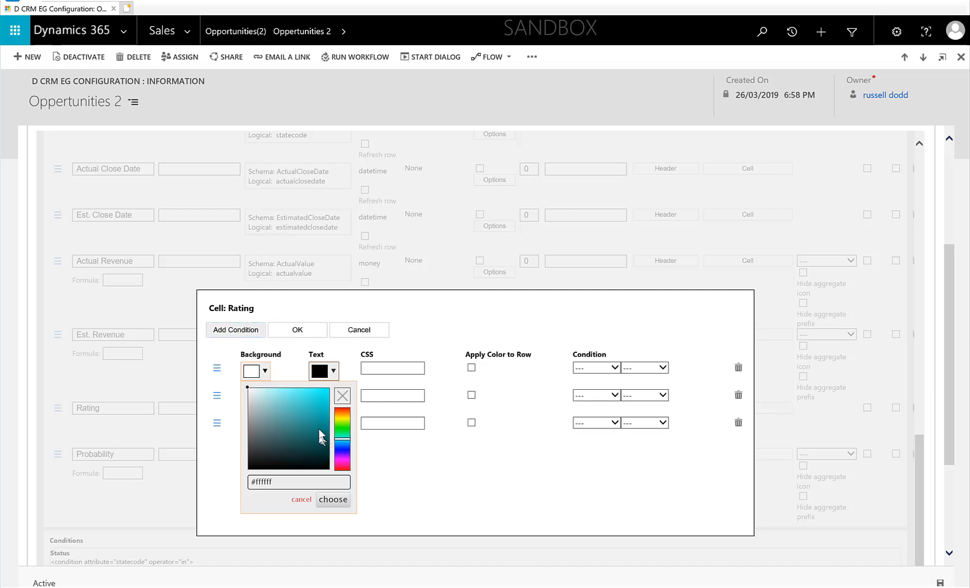
left_click_drag(327, 418, 350, 381)
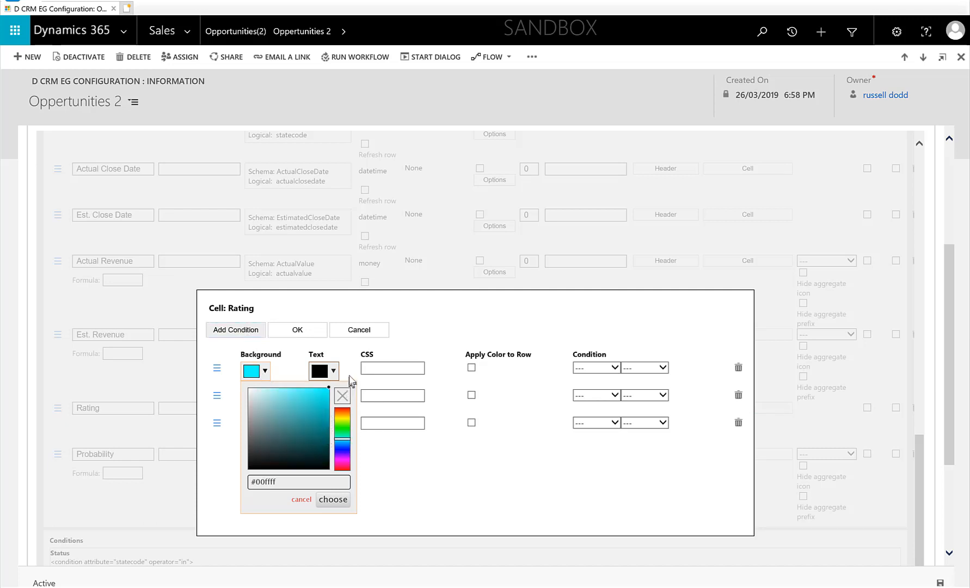
left_click(332, 499)
left_click(265, 399)
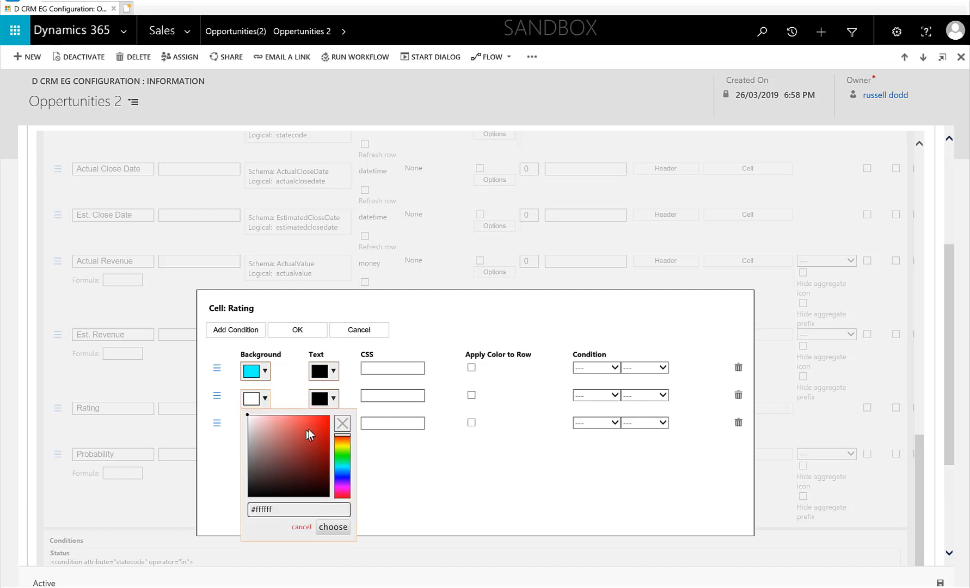
left_click_drag(309, 428, 326, 417)
mouse_move(352, 422)
left_mouse_down()
mouse_move(332, 468)
mouse_move(328, 419)
mouse_move(340, 419)
left_mouse_up()
left_click(341, 488)
left_click(338, 529)
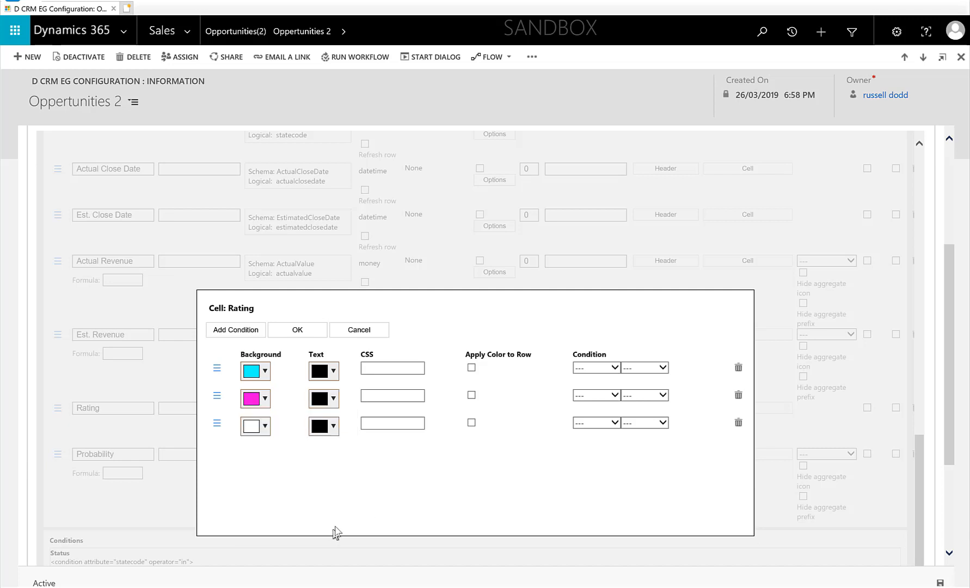
- Set the third row's background to orange #ffb600 and enable Apply Color to Row for the rows
left_click(264, 430)
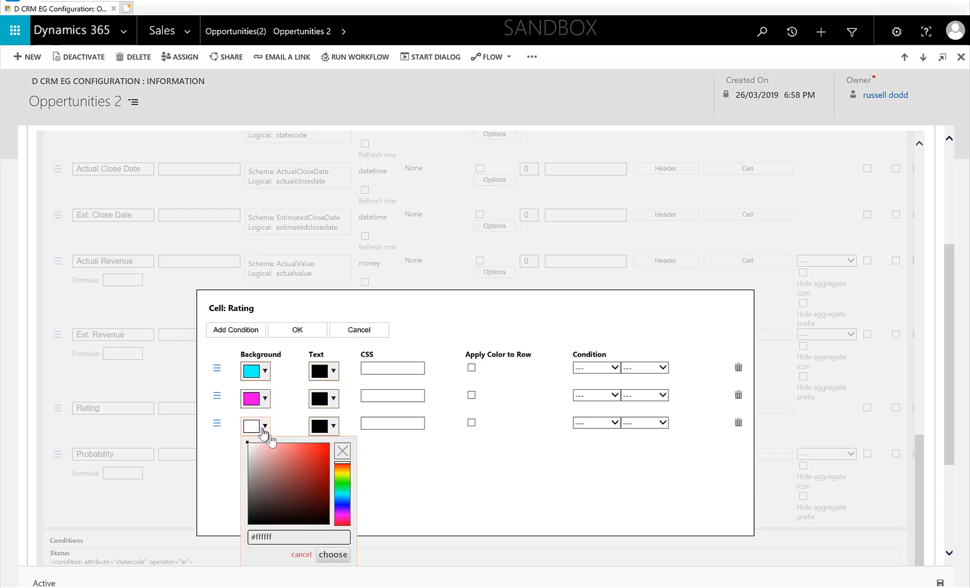
left_click(342, 469)
left_click_drag(322, 472, 330, 443)
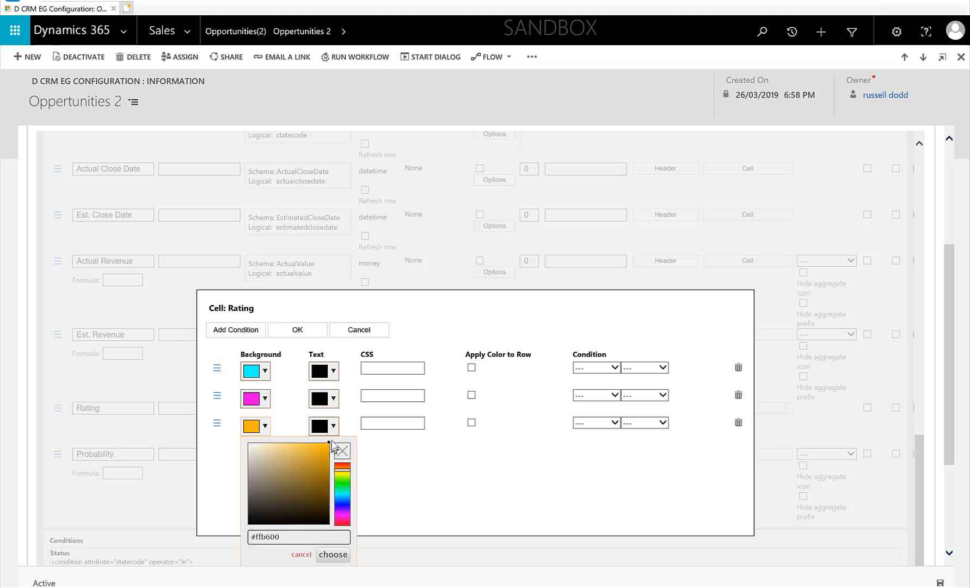
left_click(333, 554)
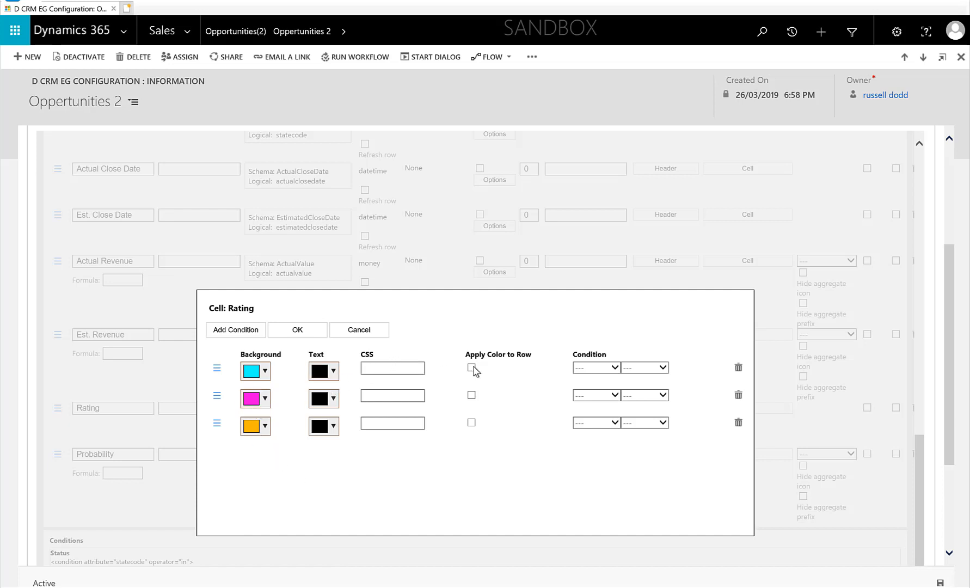
left_click(471, 422)
- Set the condition operator of all three Rating rows to Equals
left_click(614, 368)
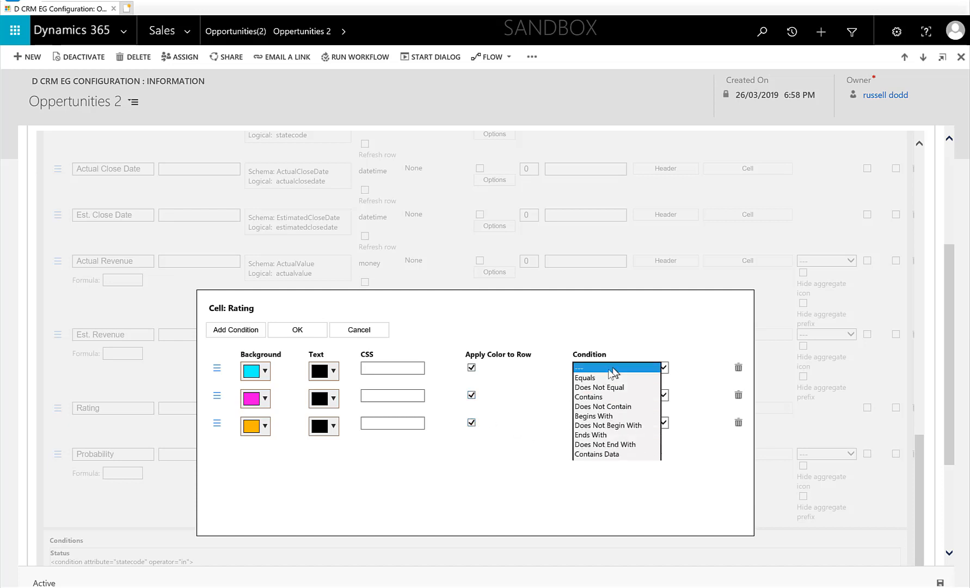
left_click(605, 384)
left_click(604, 396)
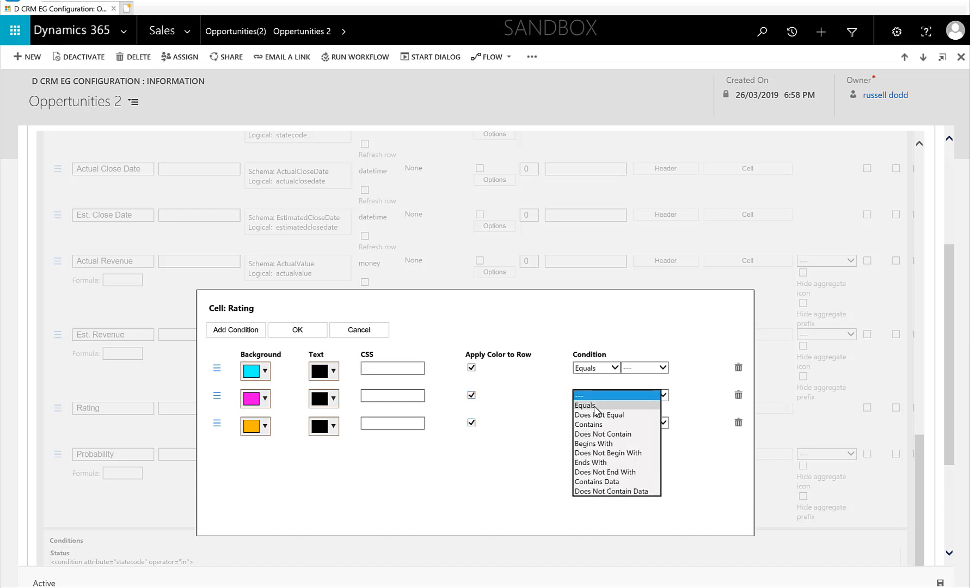
left_click(598, 412)
left_click(596, 423)
left_click(599, 439)
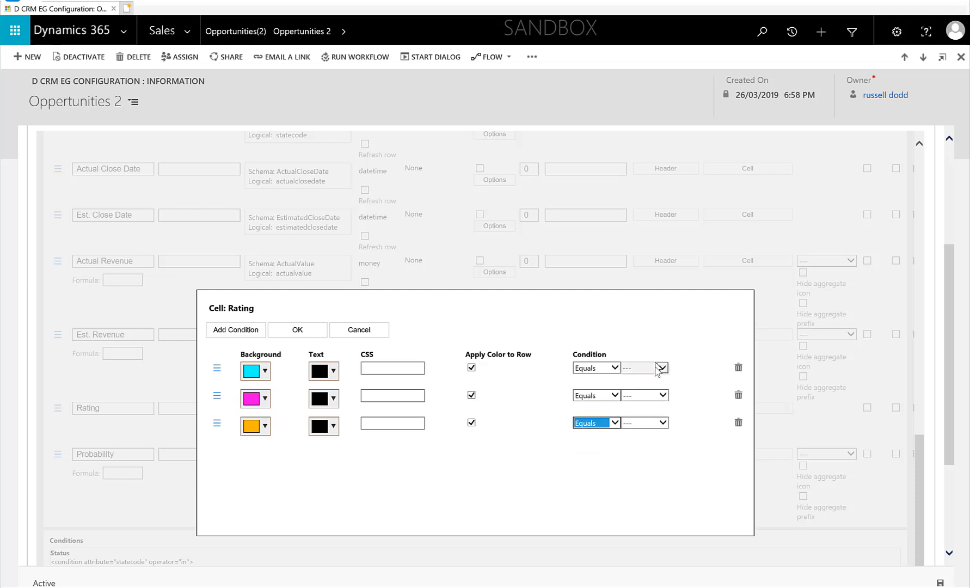
- Set the three rows' condition values to Cold, Hot and Warm, confirm the cell formatting and save the configuration
left_click(657, 368)
left_click(649, 397)
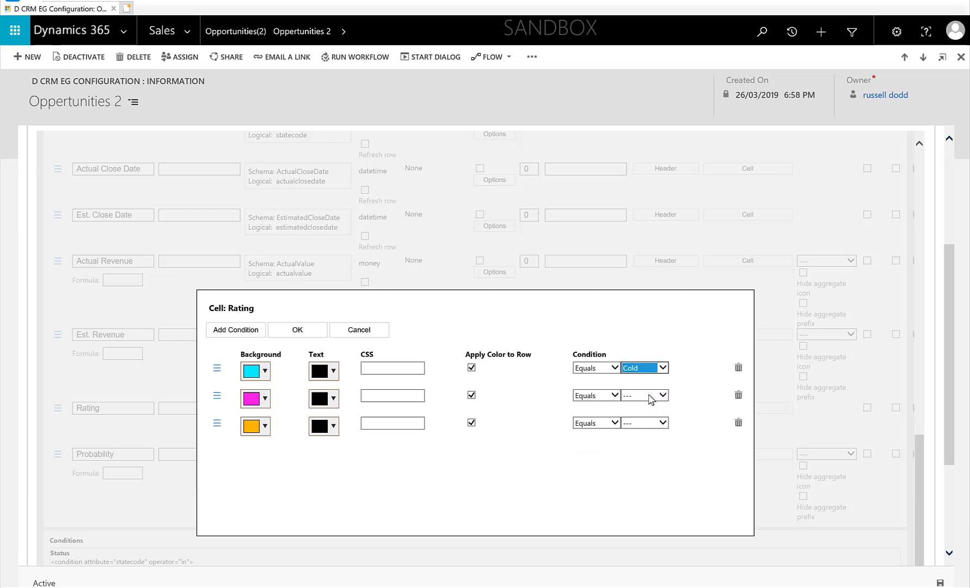
left_click(649, 396)
left_click(649, 397)
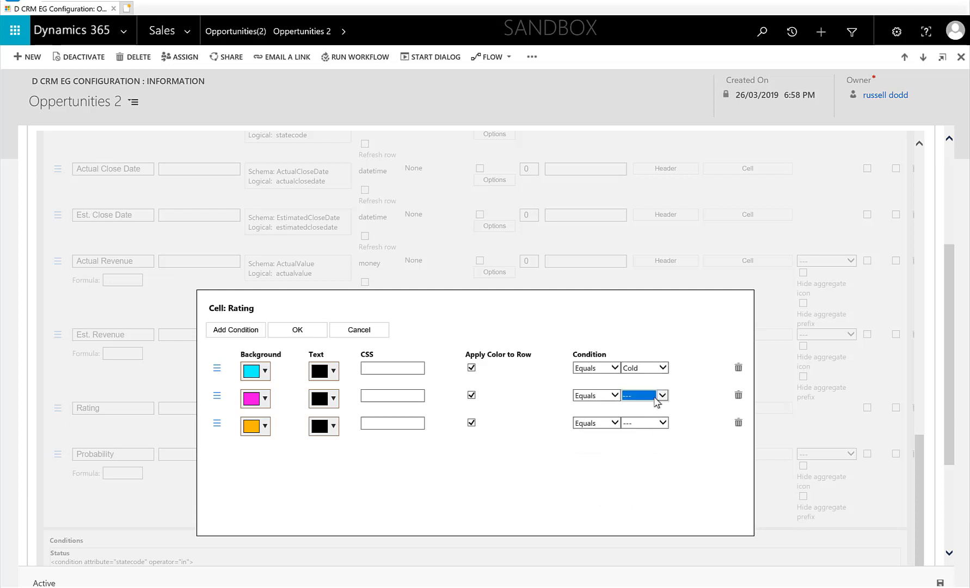
left_click(648, 396)
left_click(646, 406)
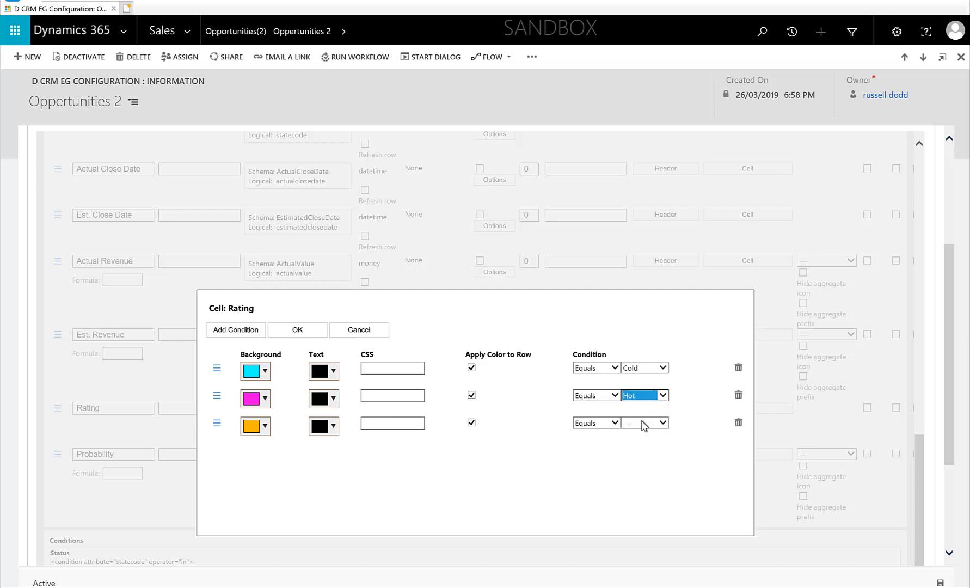
left_click(645, 424)
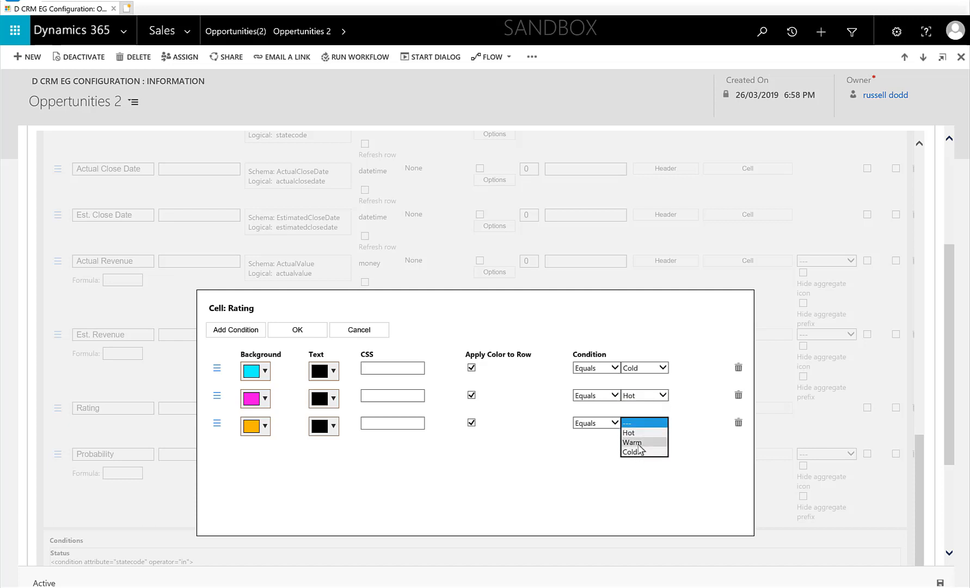
left_click(641, 442)
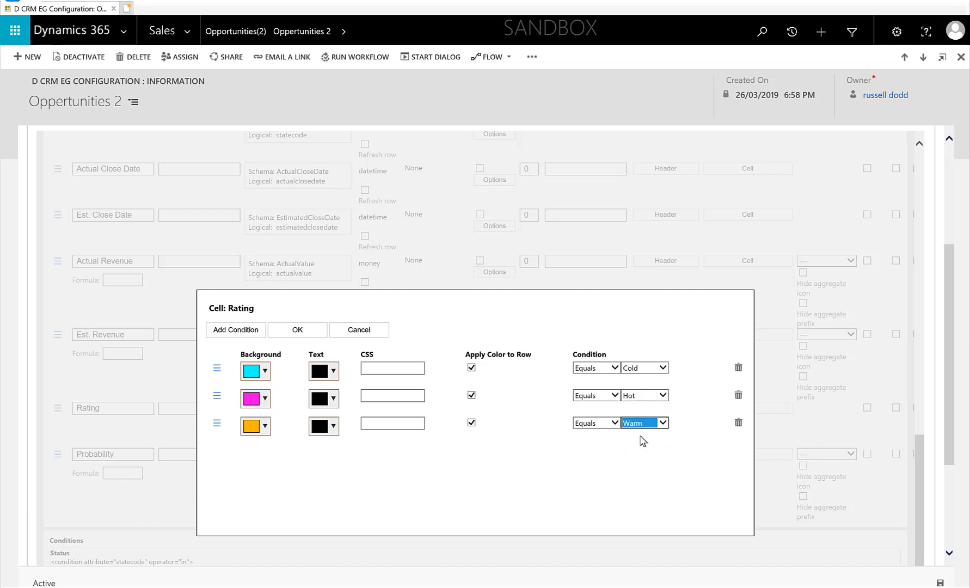
left_click(300, 330)
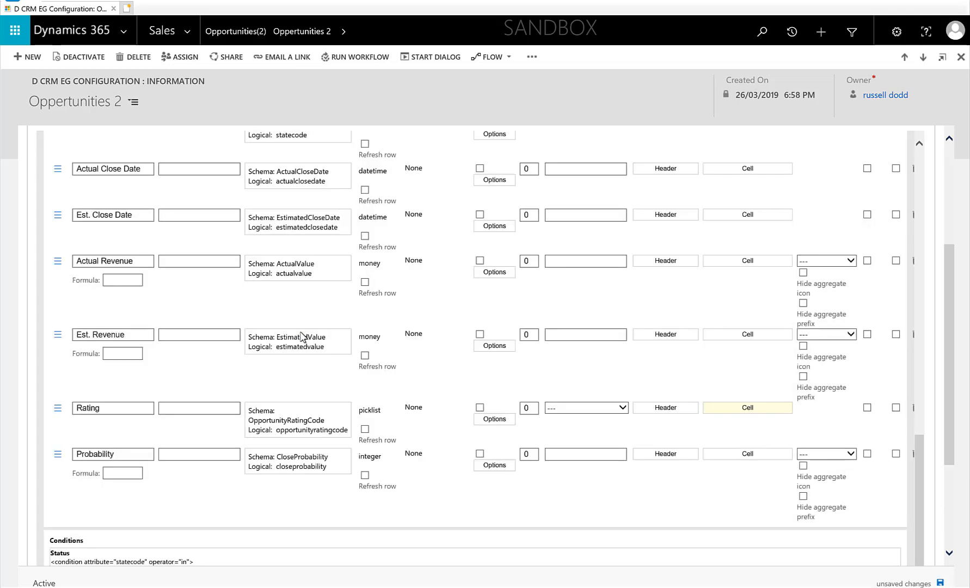
left_click(940, 583)
- Reopen the Rating cell formatting, reorder the rows to Hot, Cold, Warm and confirm
left_click(772, 410)
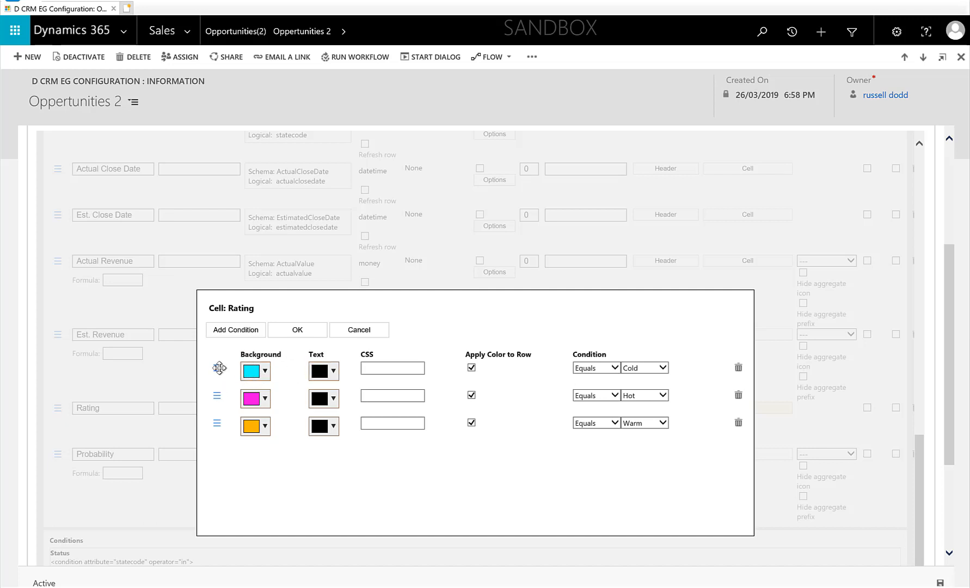
left_click_drag(219, 367, 215, 424)
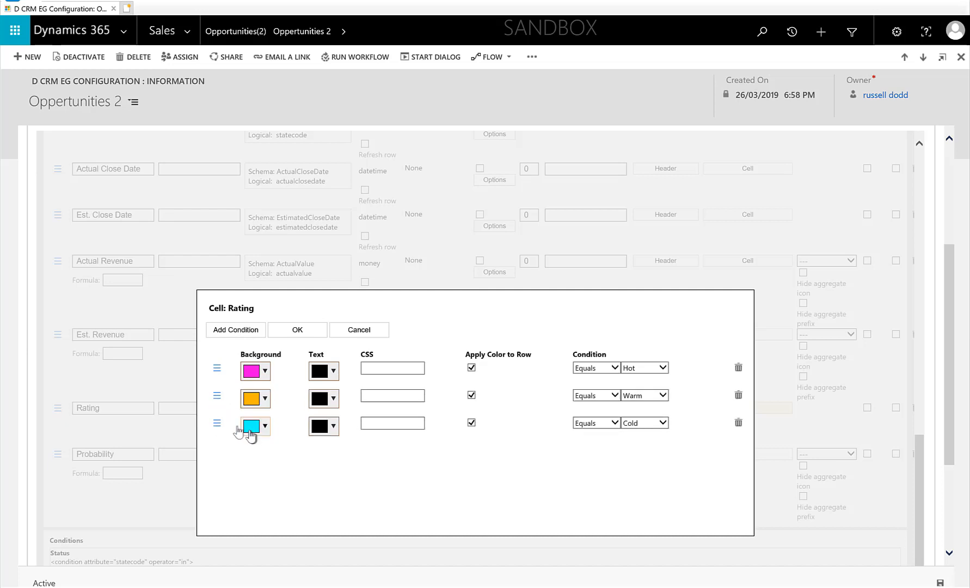
left_click_drag(223, 444, 217, 424)
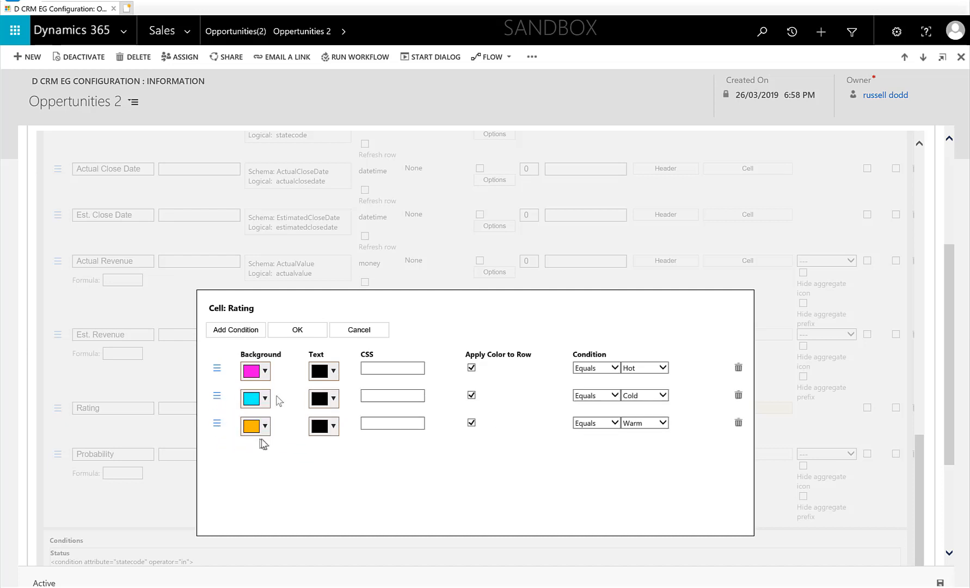
left_click(309, 330)
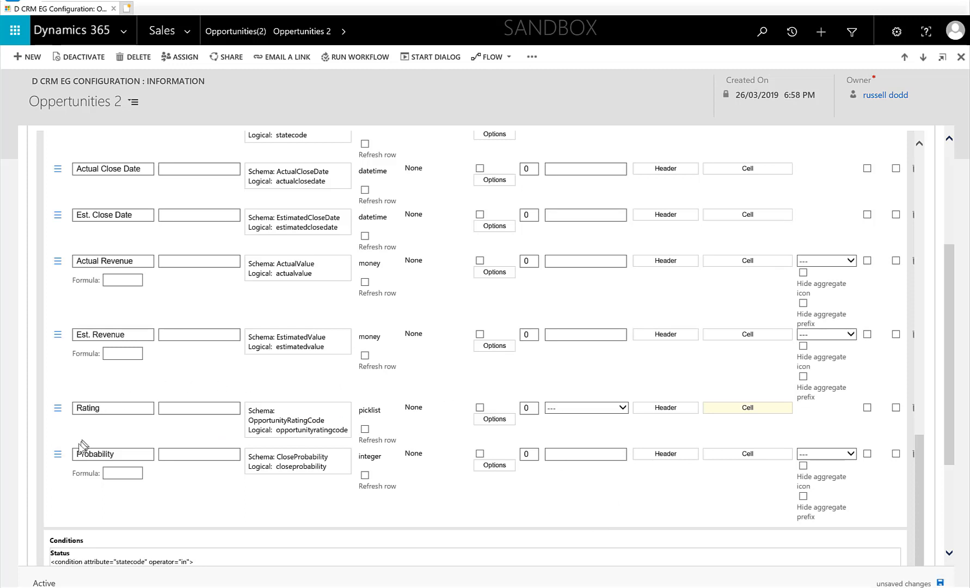
- Reorder the grid columns so Probability sits between Est. Revenue and Rating
scroll(60, 446, "up", 1)
left_click_drag(60, 452, 53, 417)
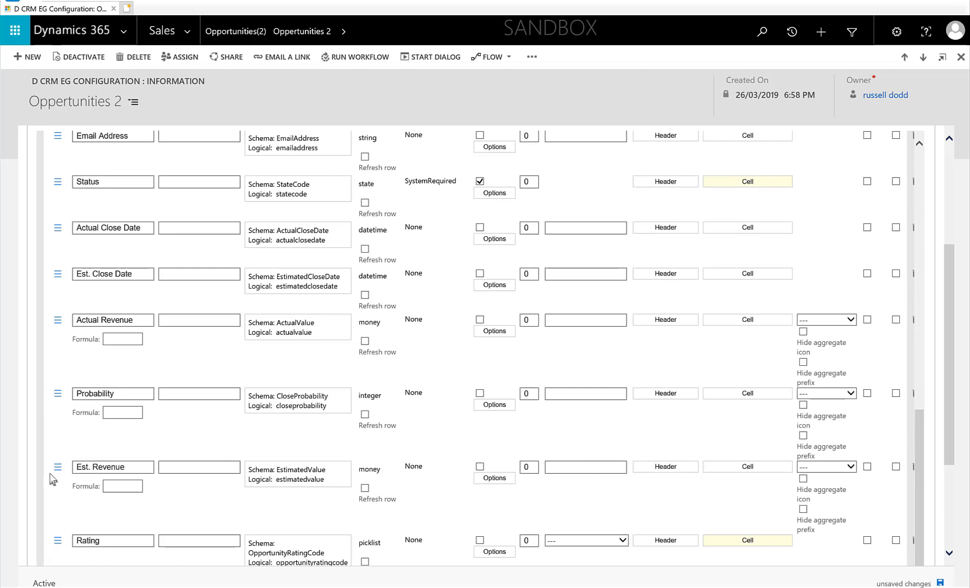
left_click_drag(55, 393, 55, 464)
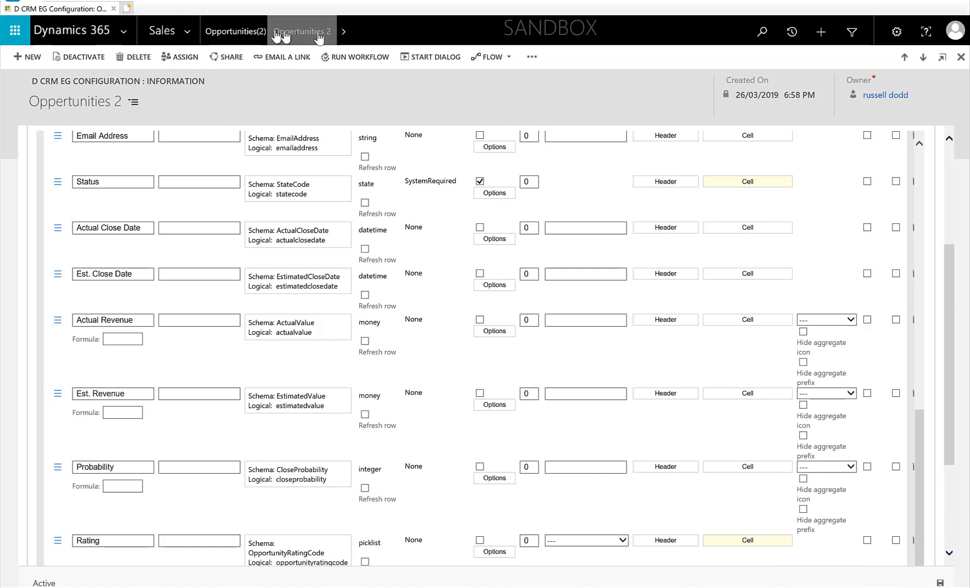
- Open the Opportunities(2) grid from the Sales area navigation to view the configured grid
left_click(345, 35)
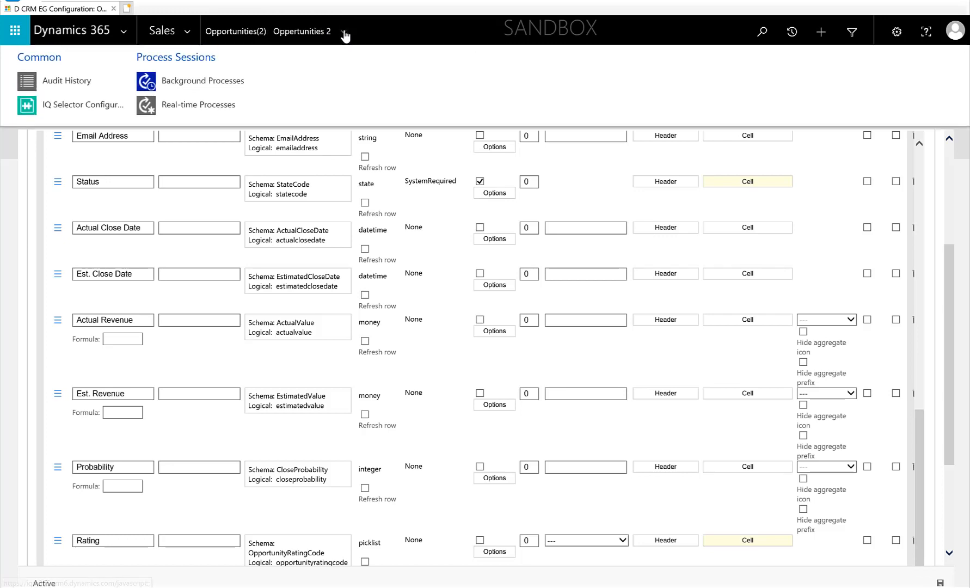
left_click(161, 34)
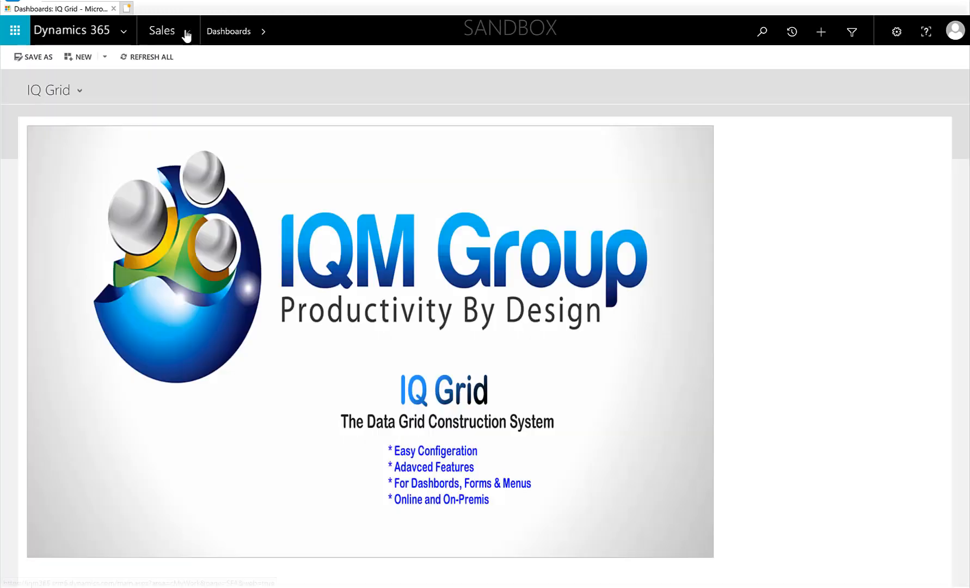
left_click(186, 32)
left_click(186, 32)
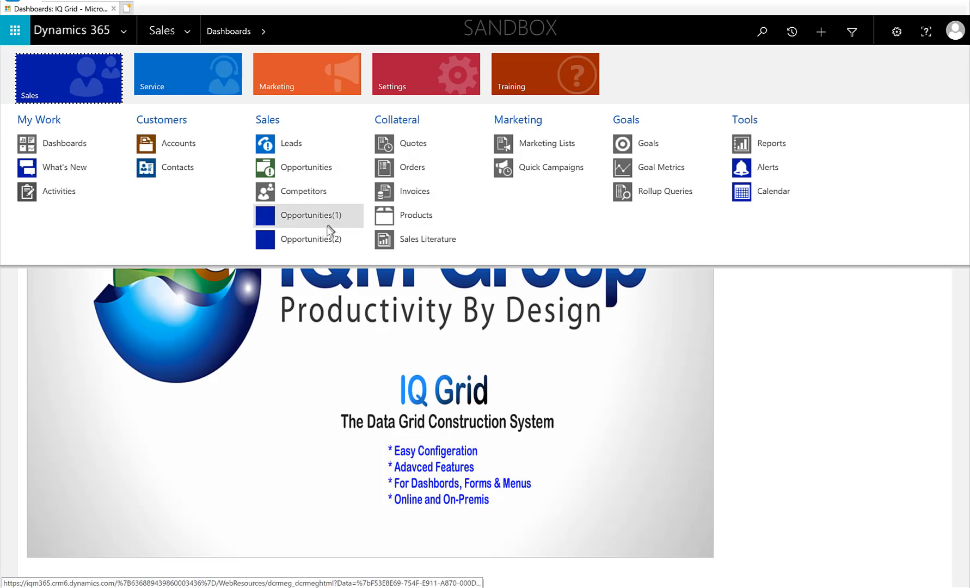
left_click(310, 239)
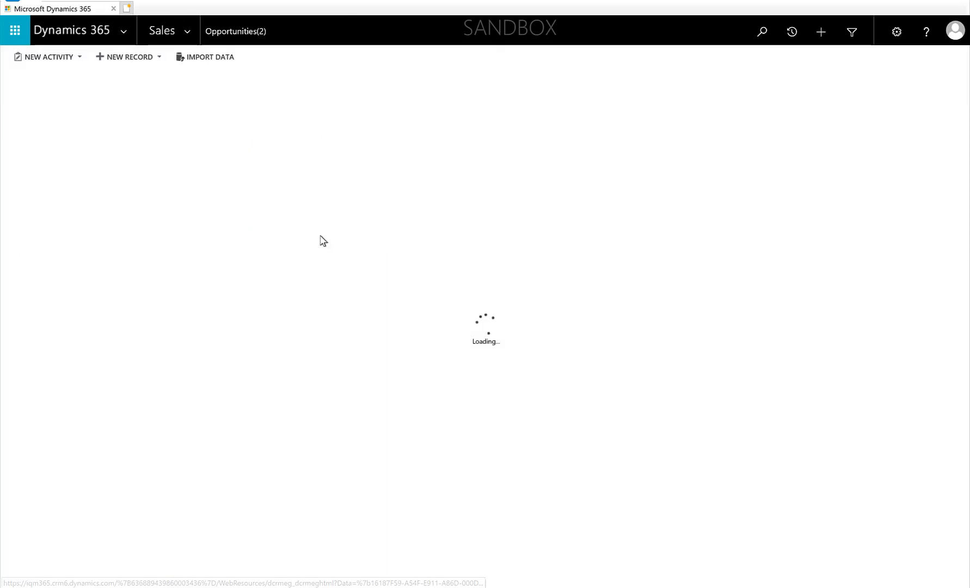